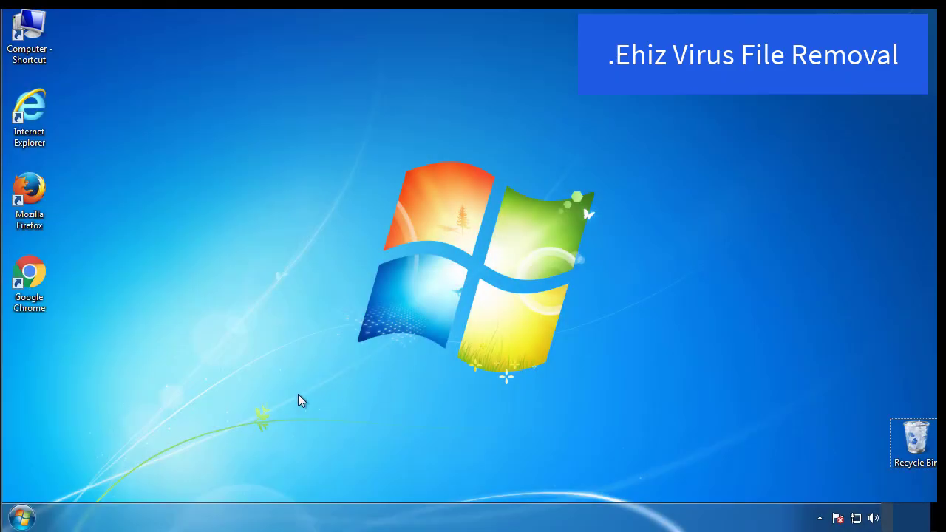
Enable Safe boot (Minimal) in msconfig and restart Windows into Safe Mode
click(30, 516)
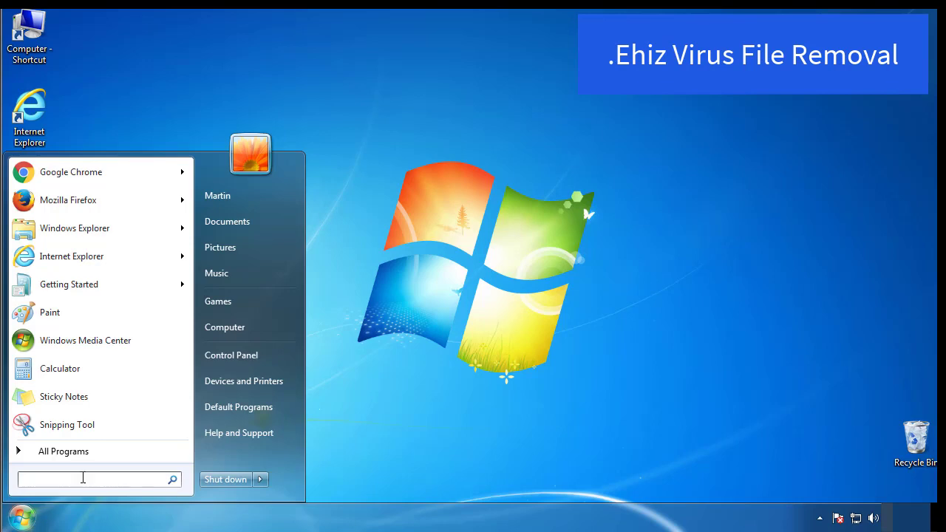
text(mscon)
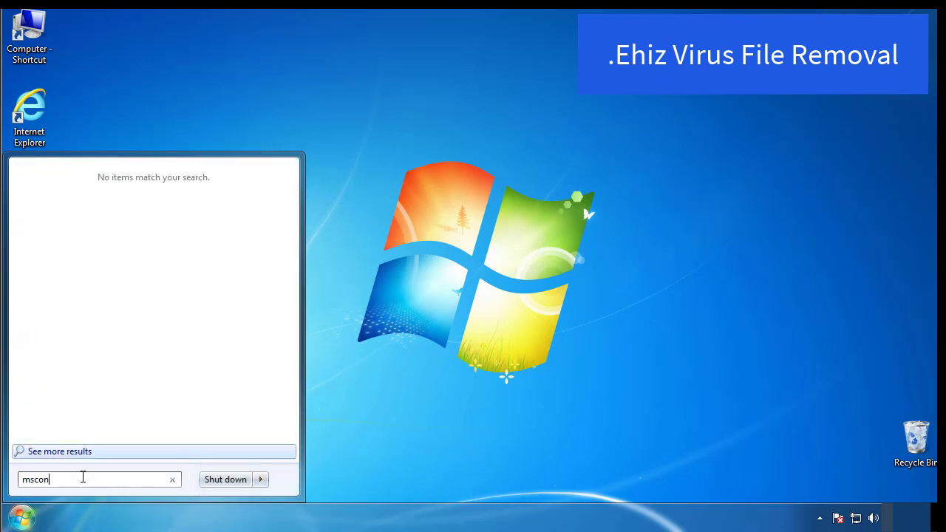
text(fig)
key(Return)
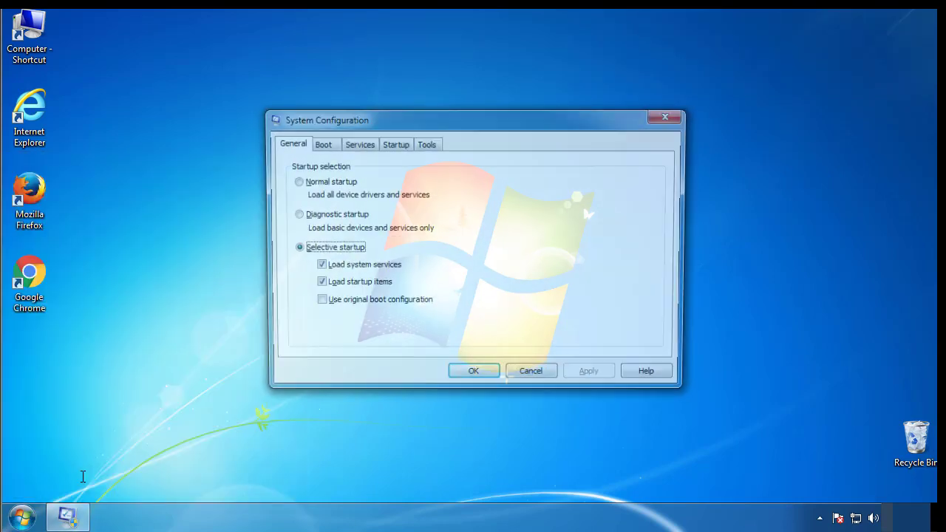
click(319, 145)
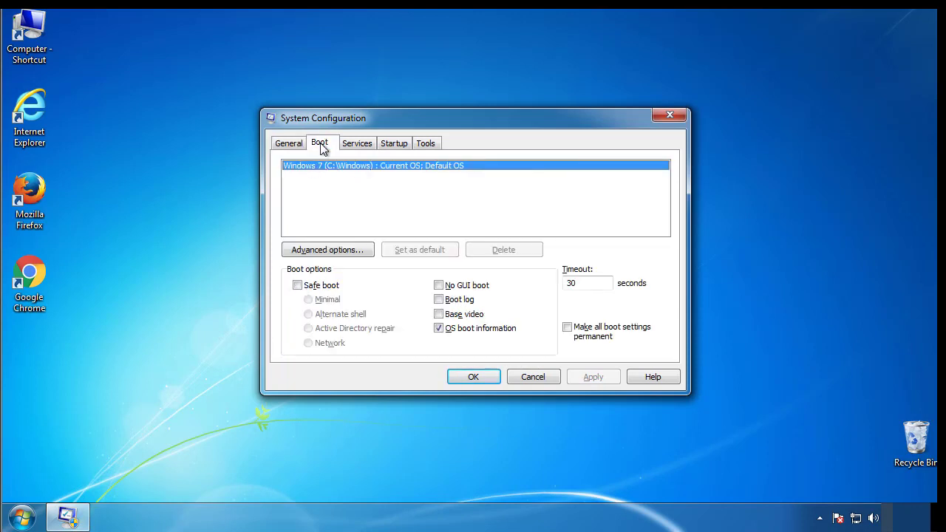
click(297, 285)
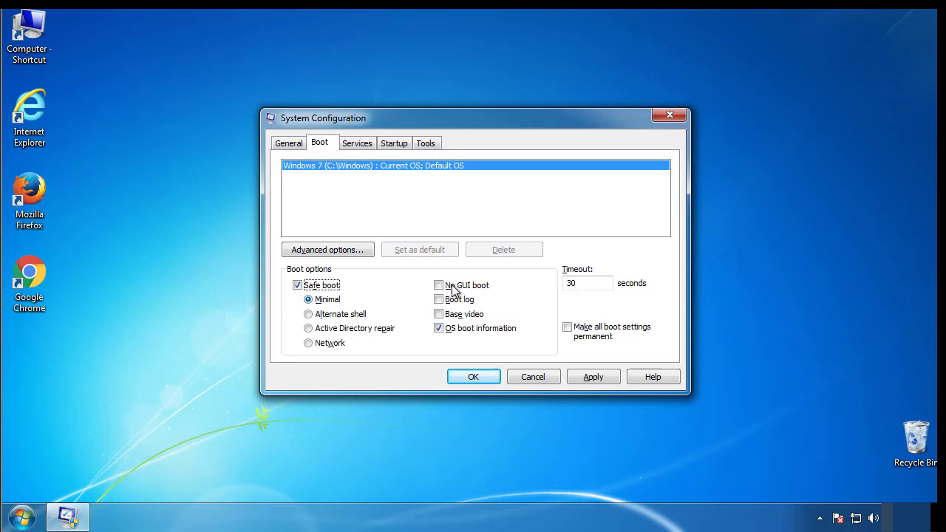
click(487, 382)
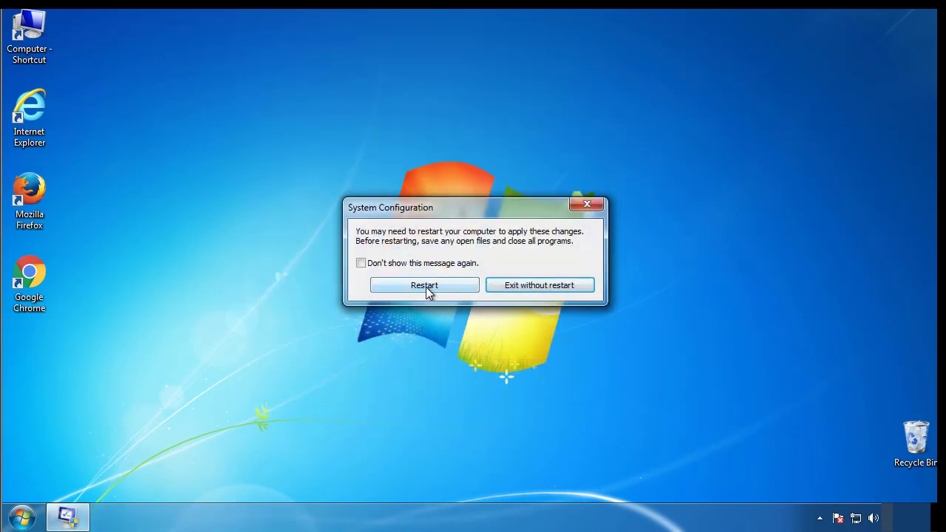
click(426, 287)
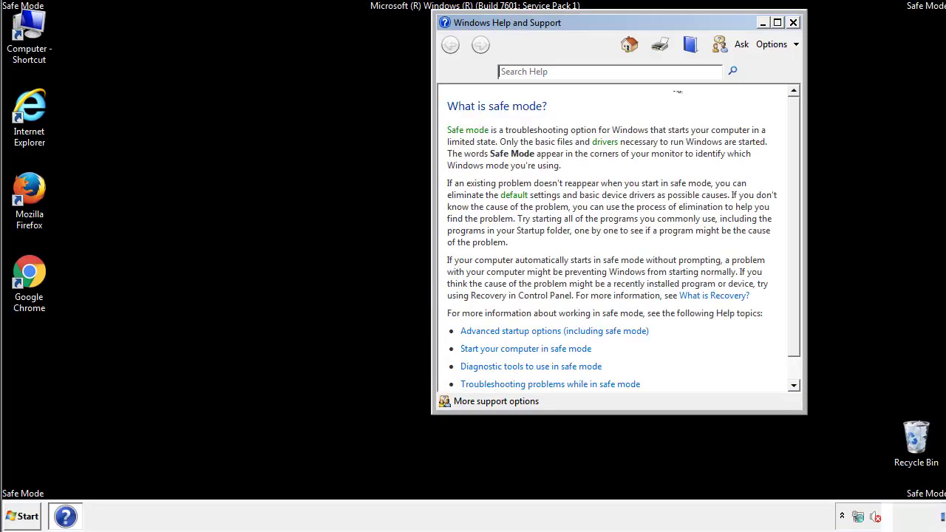
Set Folder Options to show hidden files, folders and drives, then close Control Panel
click(793, 22)
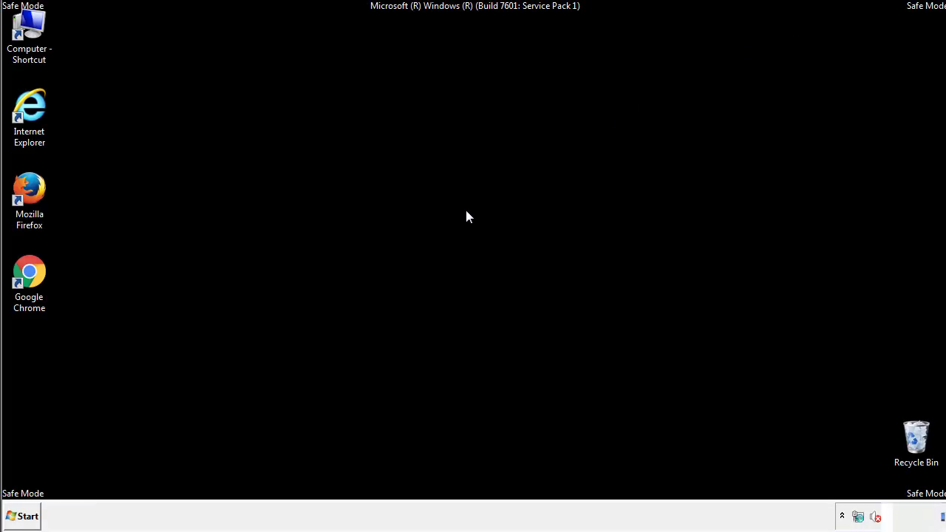
click(30, 515)
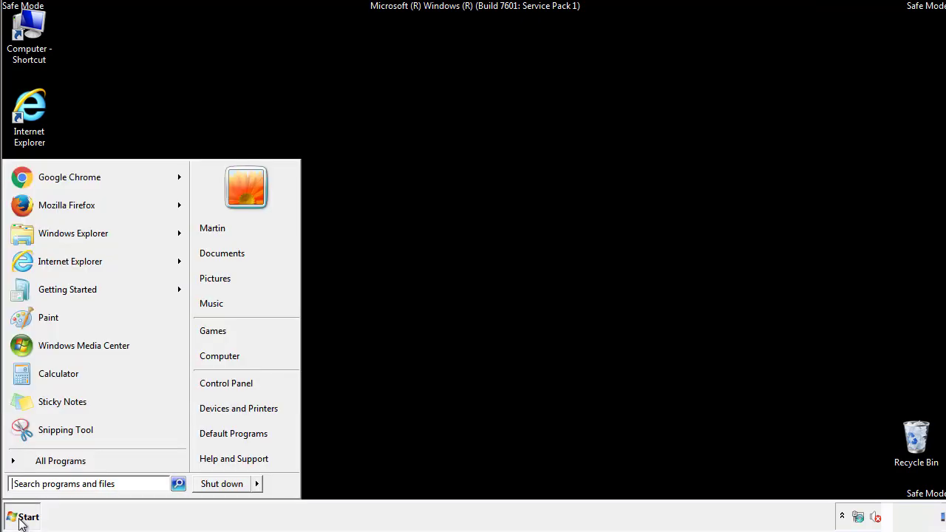
click(235, 380)
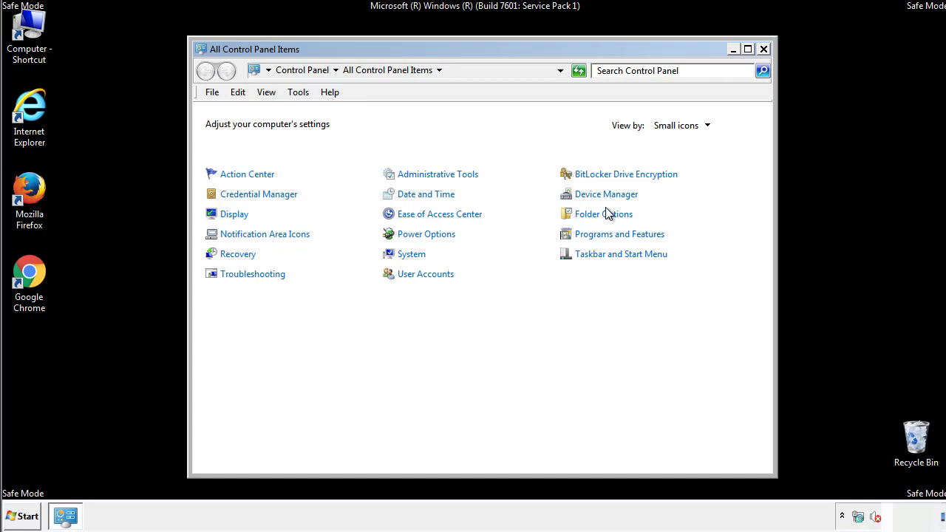
click(605, 215)
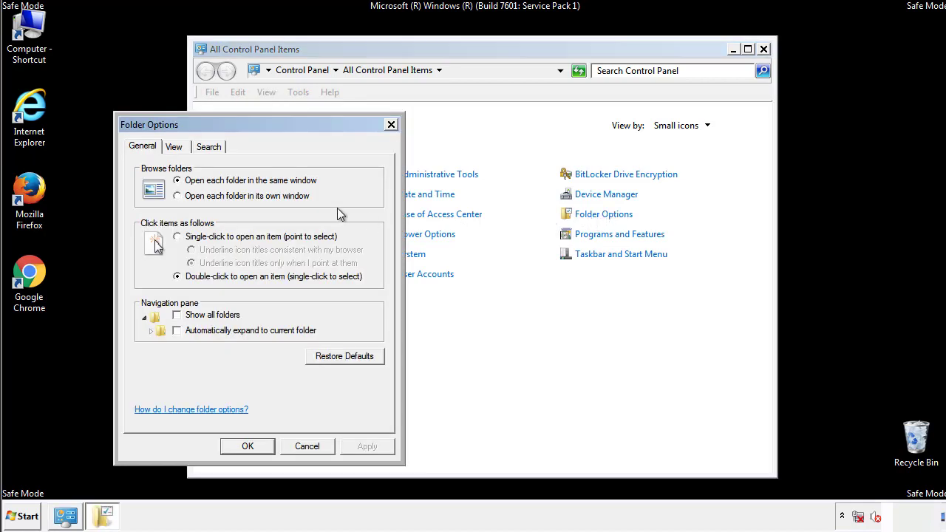
click(174, 148)
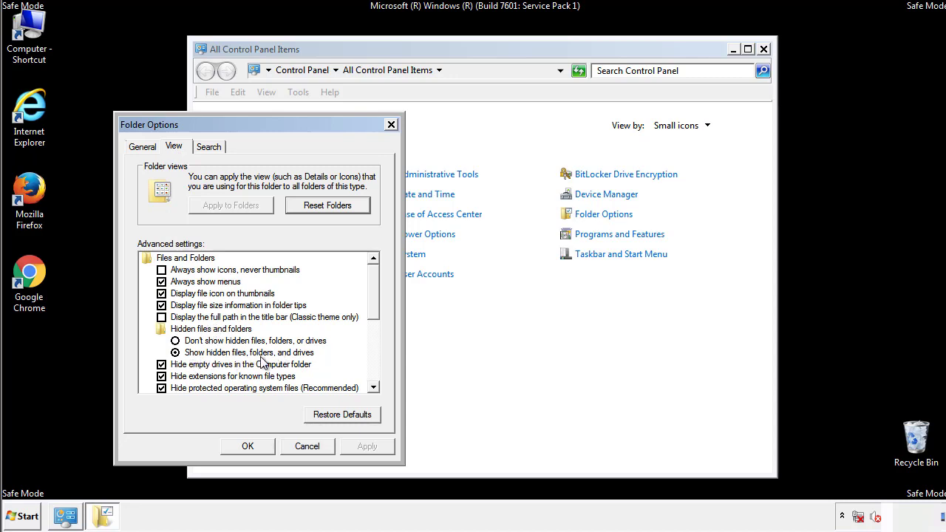
click(255, 444)
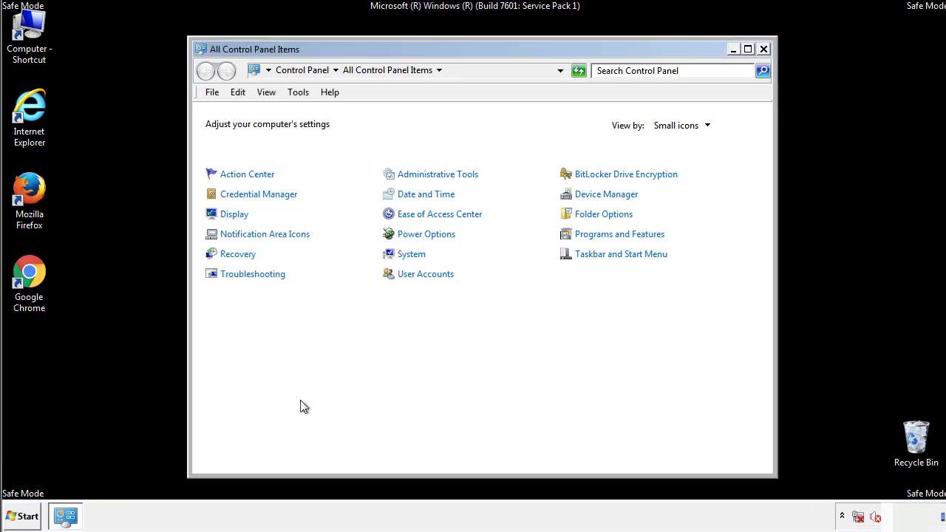
click(763, 49)
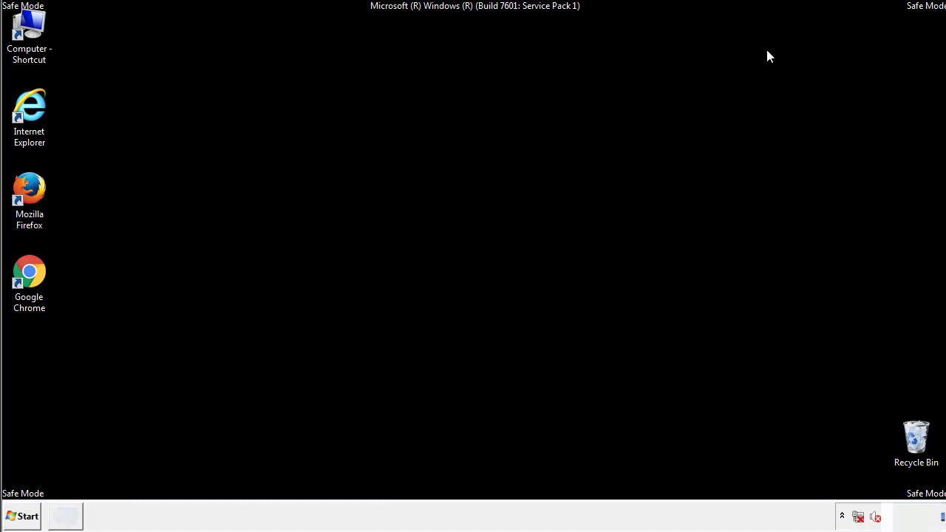
Browse to C:\Windows\System32\drivers\etc and open the hosts file
double_click(31, 26)
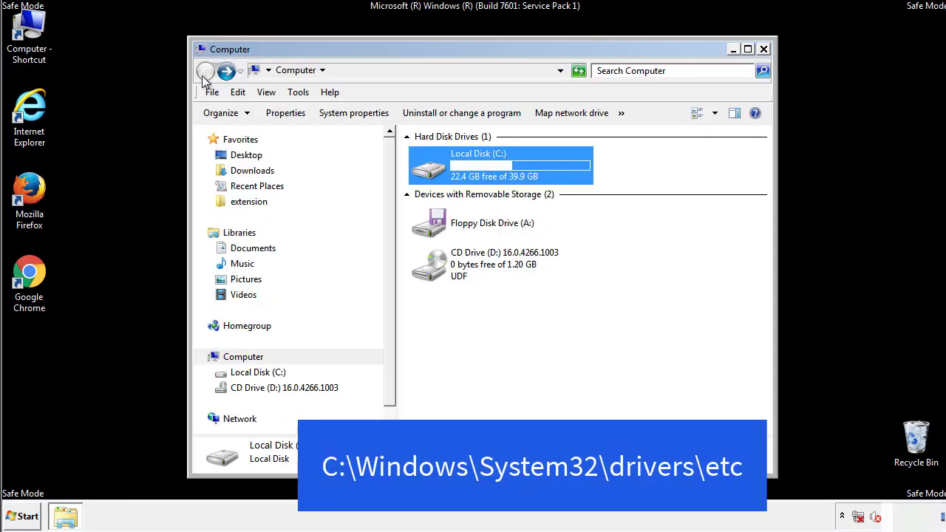
double_click(436, 172)
double_click(432, 269)
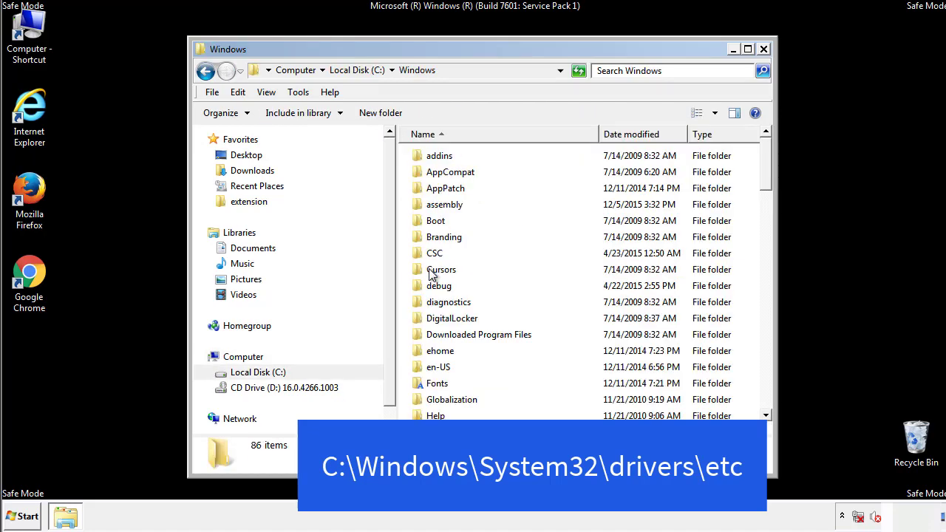
scroll(435, 325, down, 2)
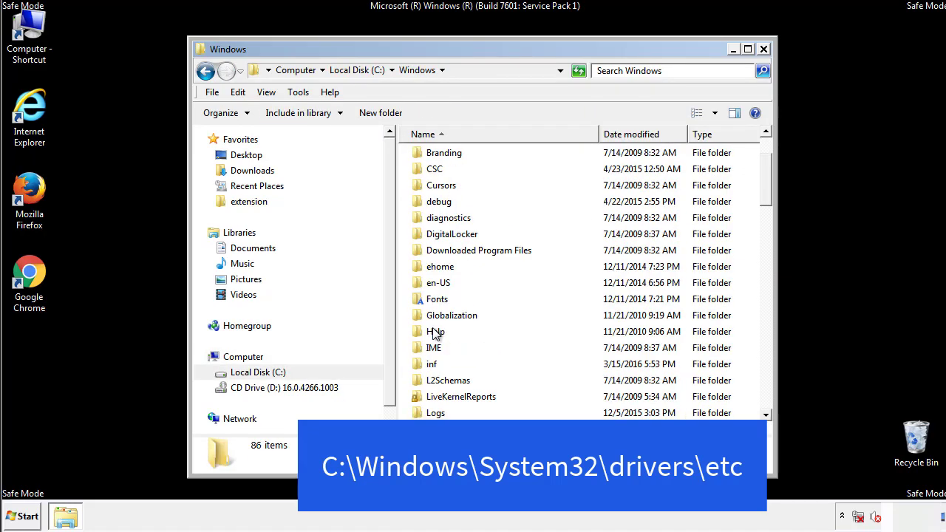
scroll(435, 334, down, 2)
scroll(435, 334, down, 2)
scroll(434, 334, down, 3)
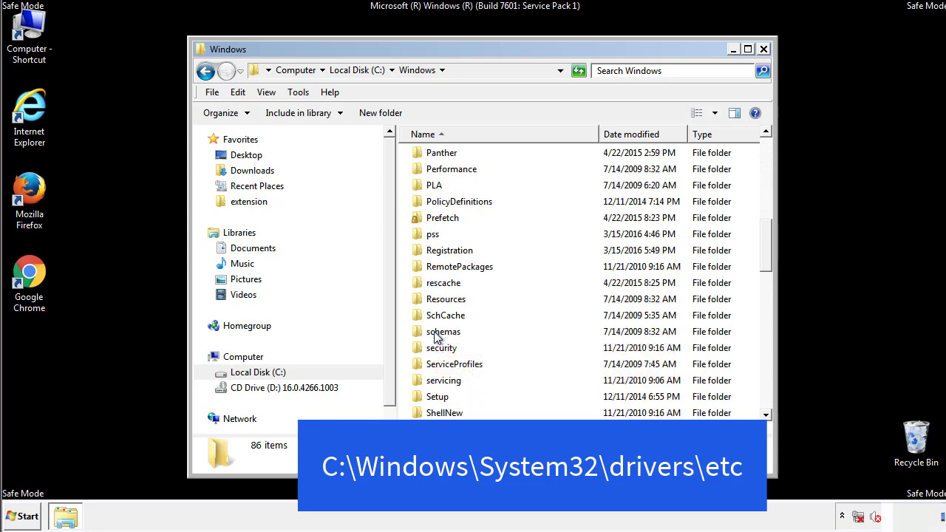
scroll(434, 334, down, 2)
double_click(448, 382)
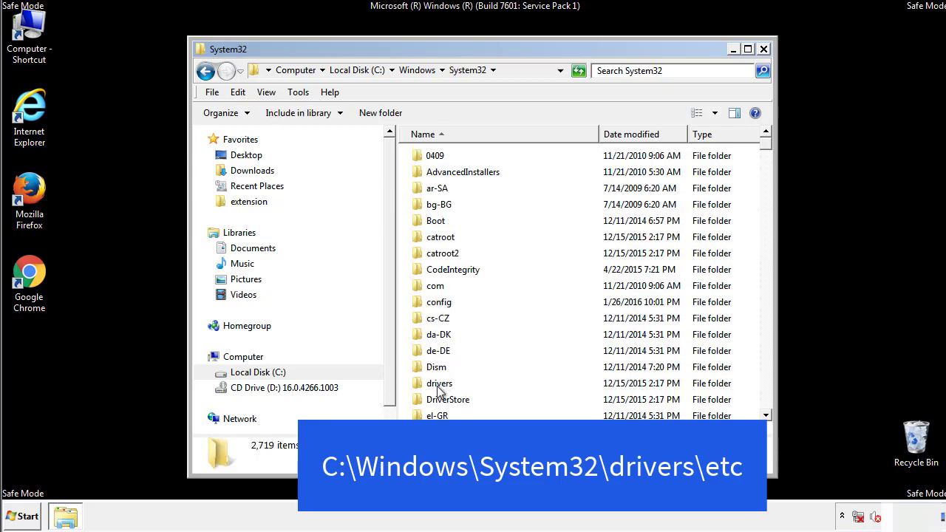
double_click(441, 384)
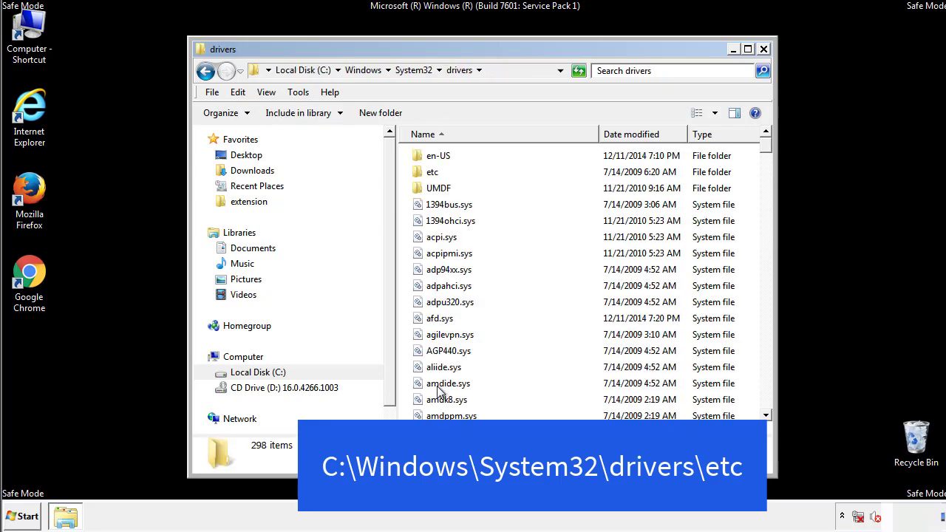
double_click(424, 176)
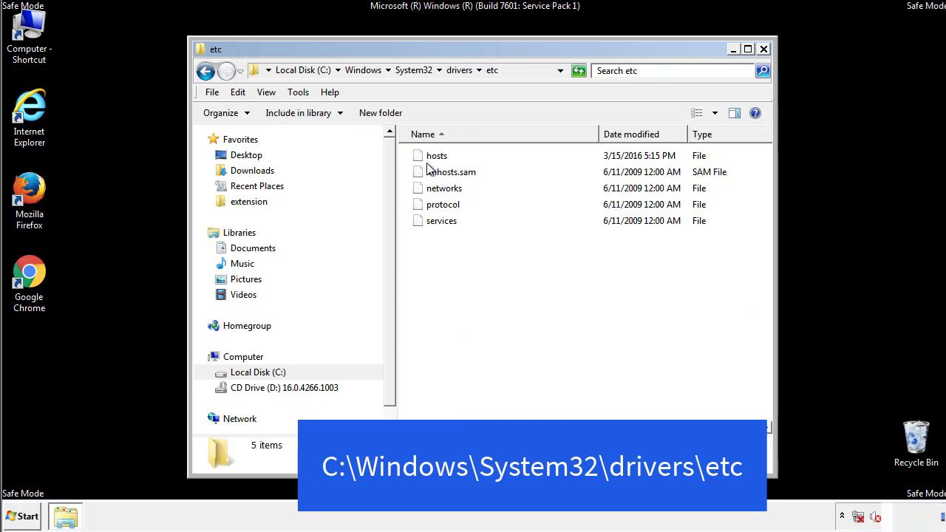
double_click(433, 158)
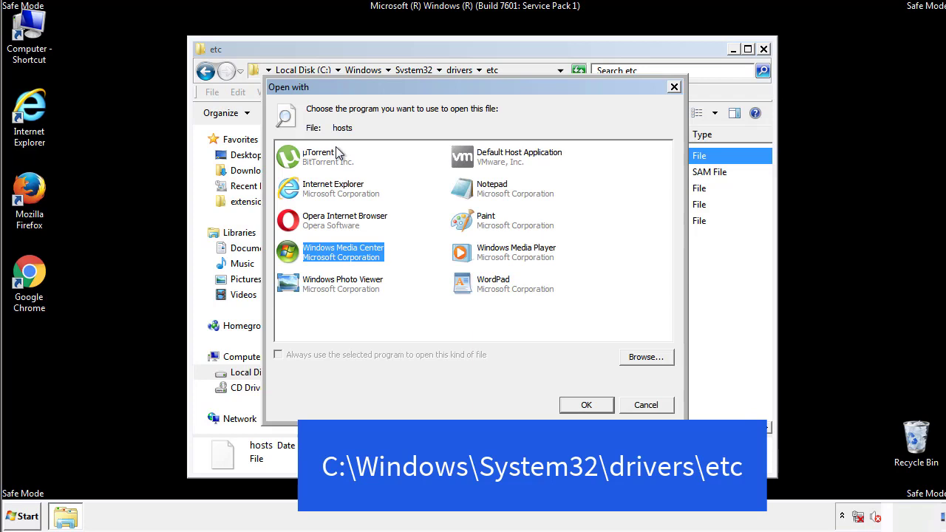
Open the hosts file in Notepad
click(479, 192)
click(585, 405)
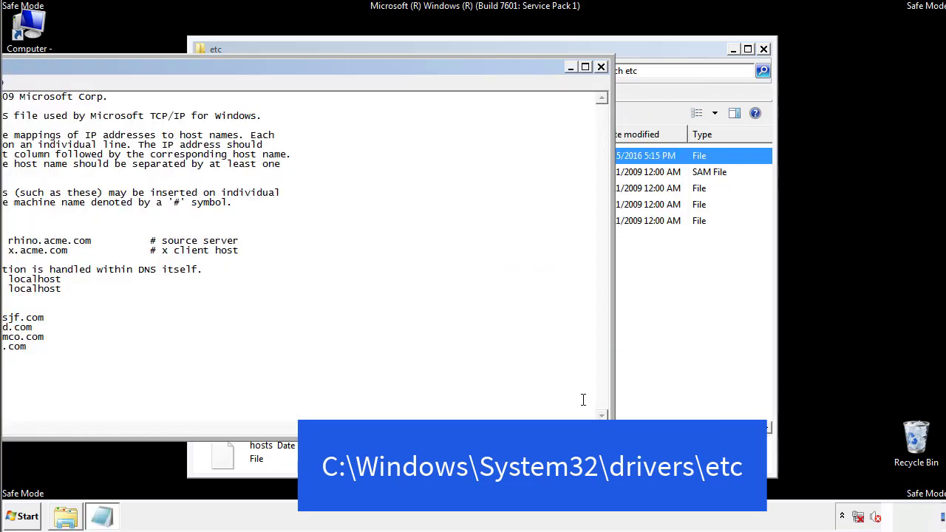
drag(387, 68, 601, 82)
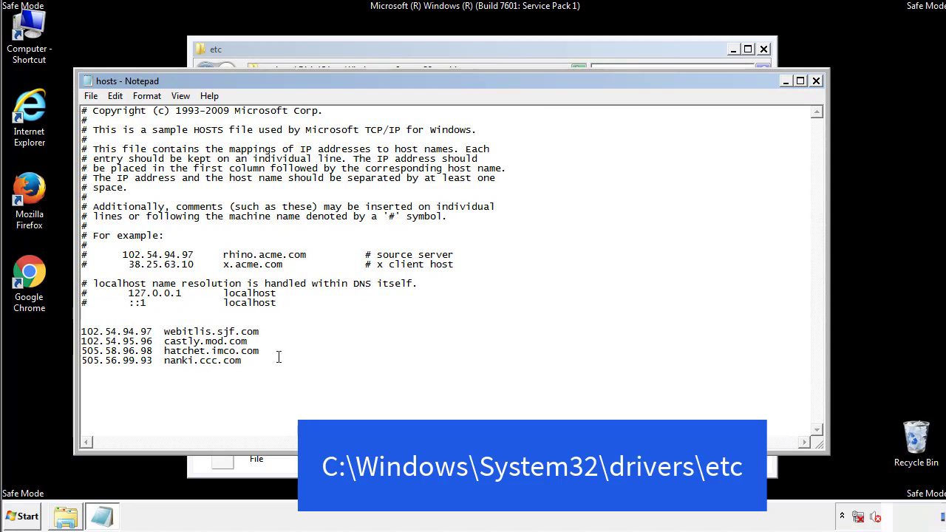
Delete the four host entries after localhost, save the file, and close the etc folder
drag(265, 362, 101, 332)
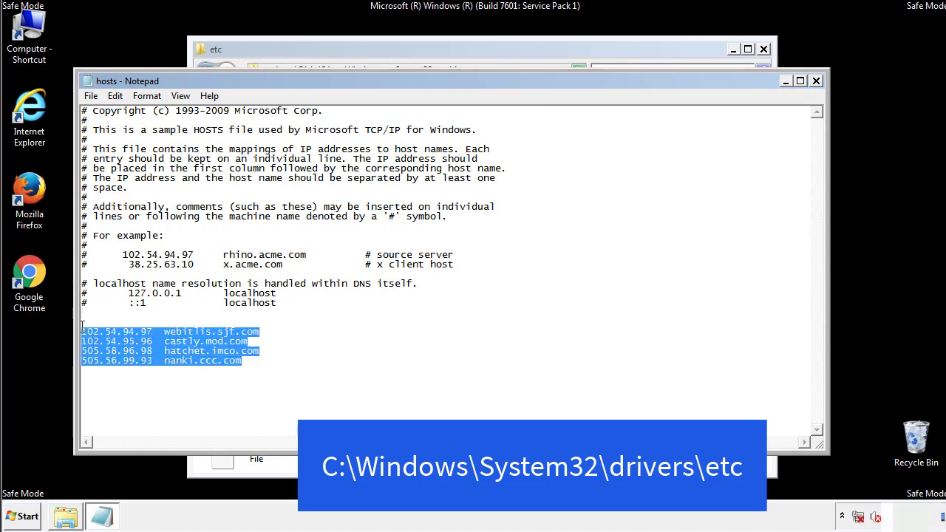
key(Delete)
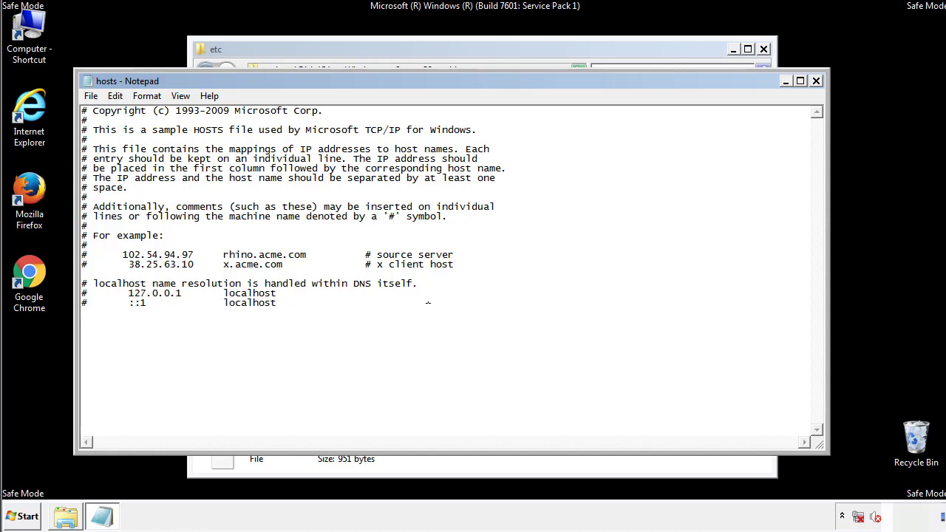
click(816, 82)
click(416, 270)
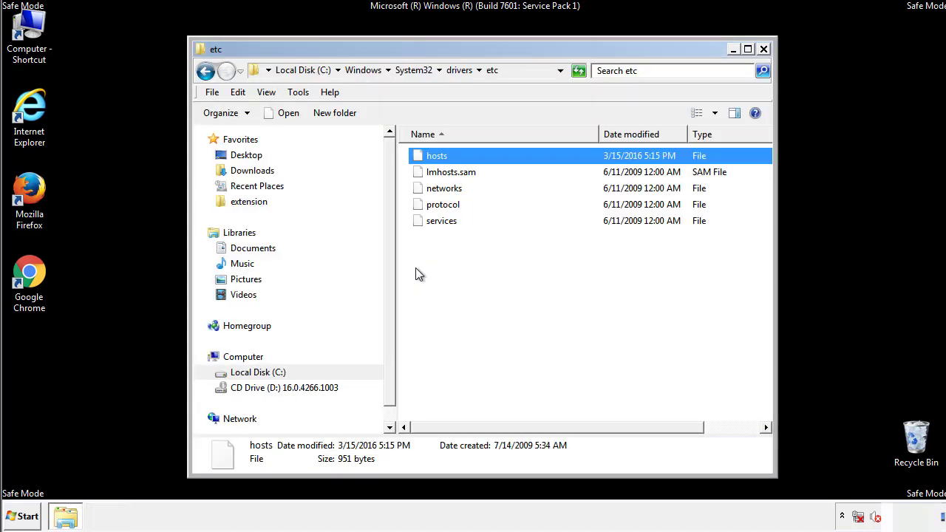
click(415, 268)
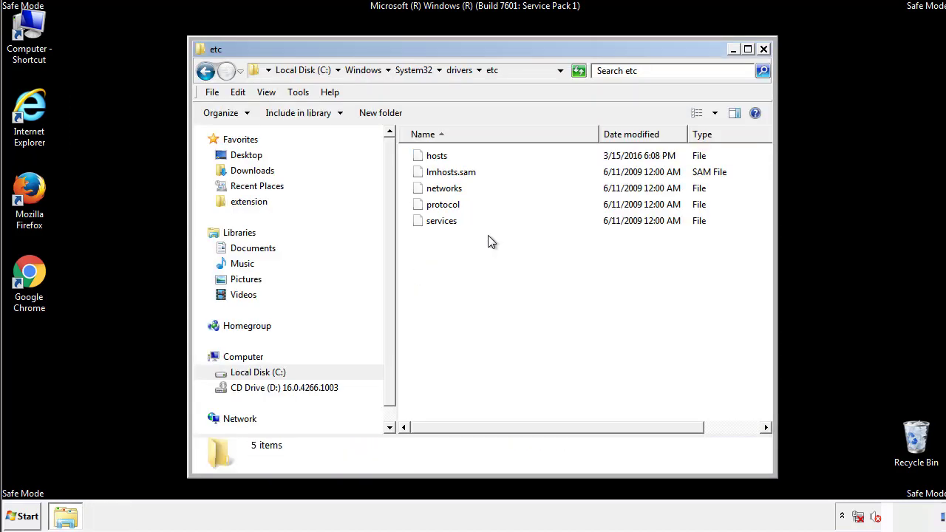
click(763, 50)
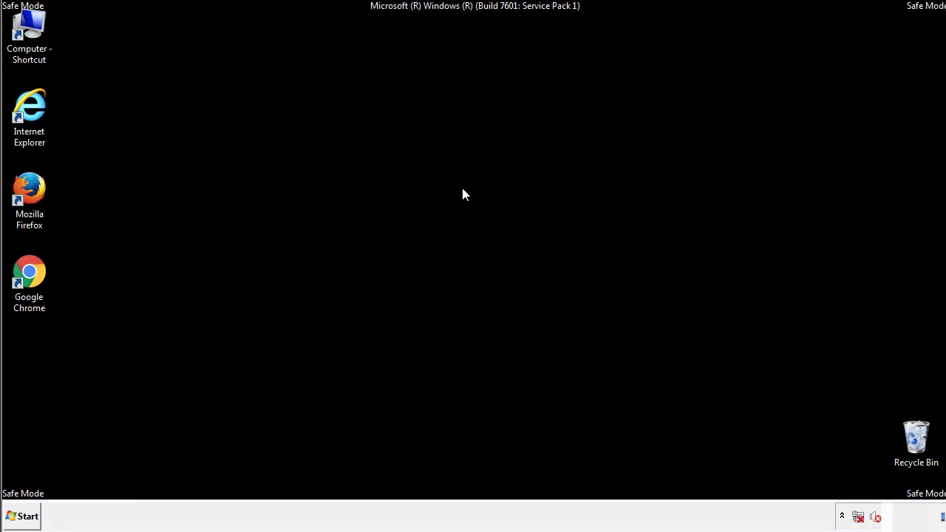
Open the Startup folder from All Programs in a window
click(22, 517)
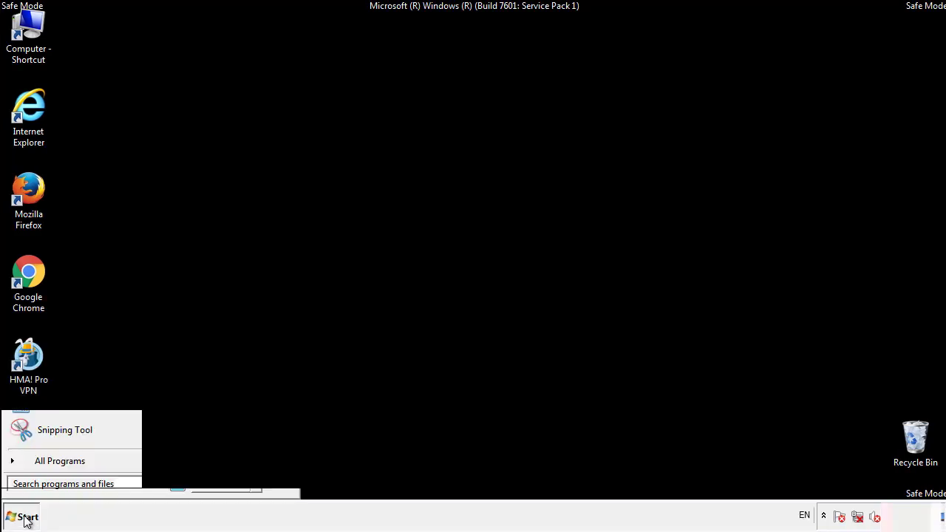
click(42, 466)
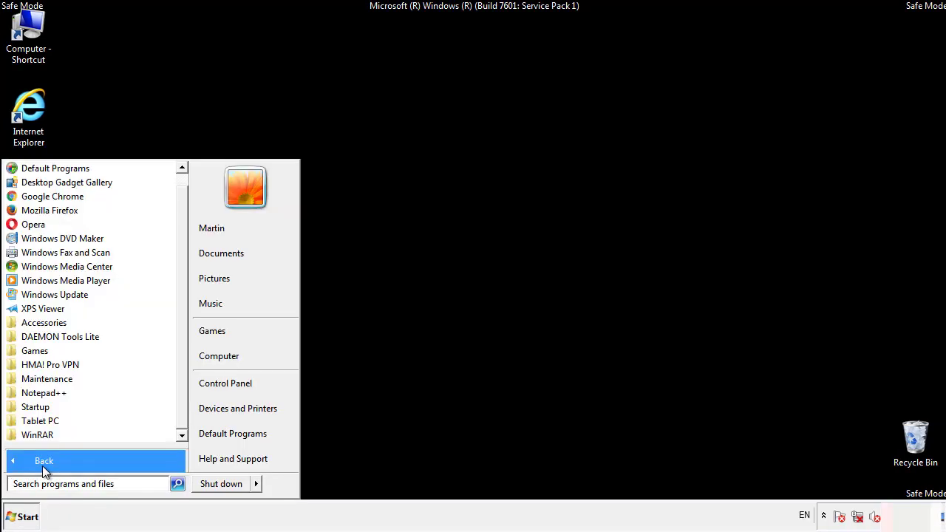
right_click(37, 405)
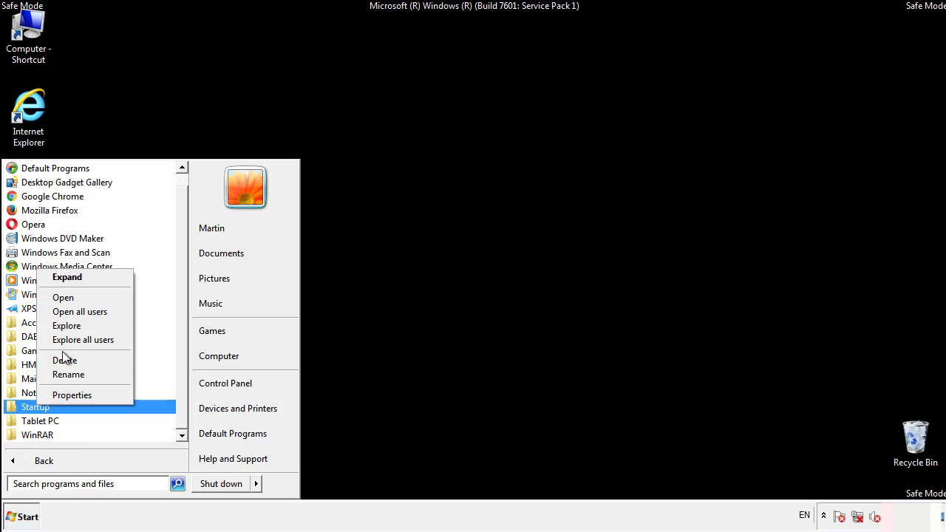
click(71, 297)
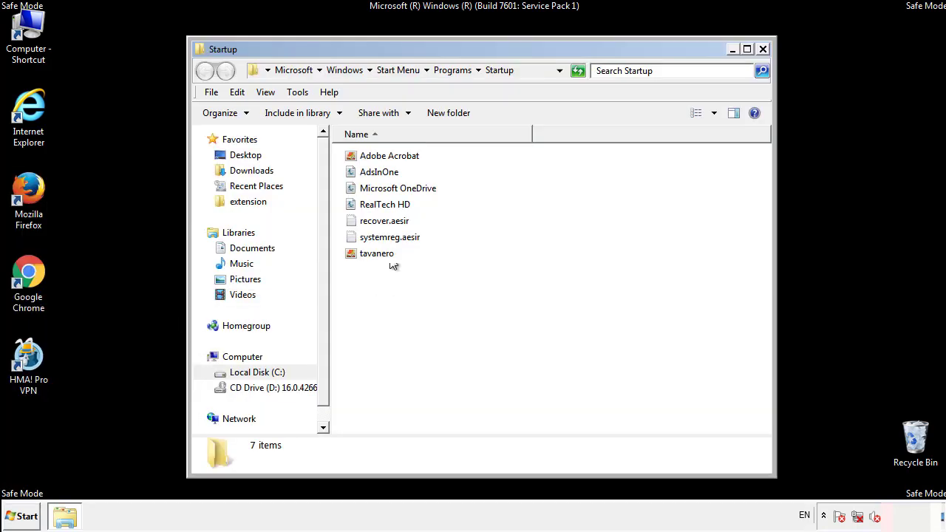
Delete AdsInOne, recover.aesir, systemreg.aesir and tavanero from Startup, then close the window
click(387, 175)
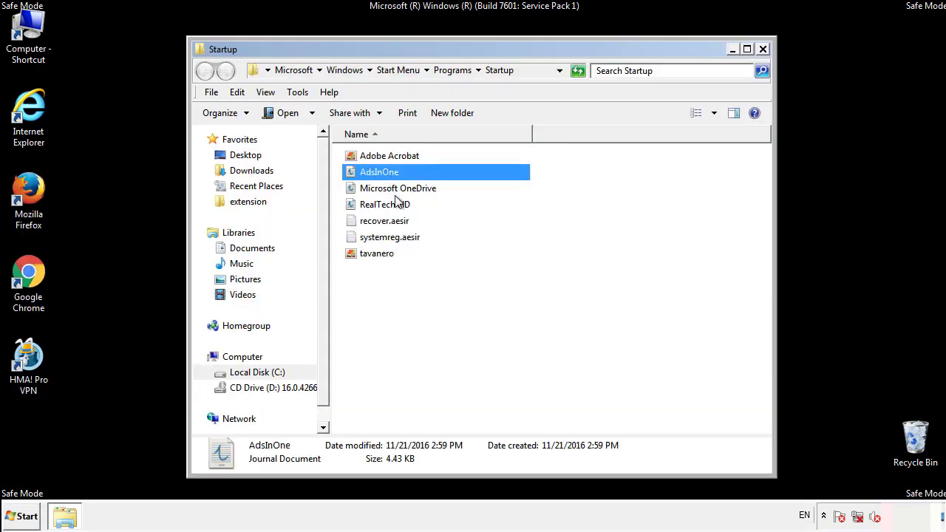
ctrl+click(386, 221)
ctrl+click(392, 236)
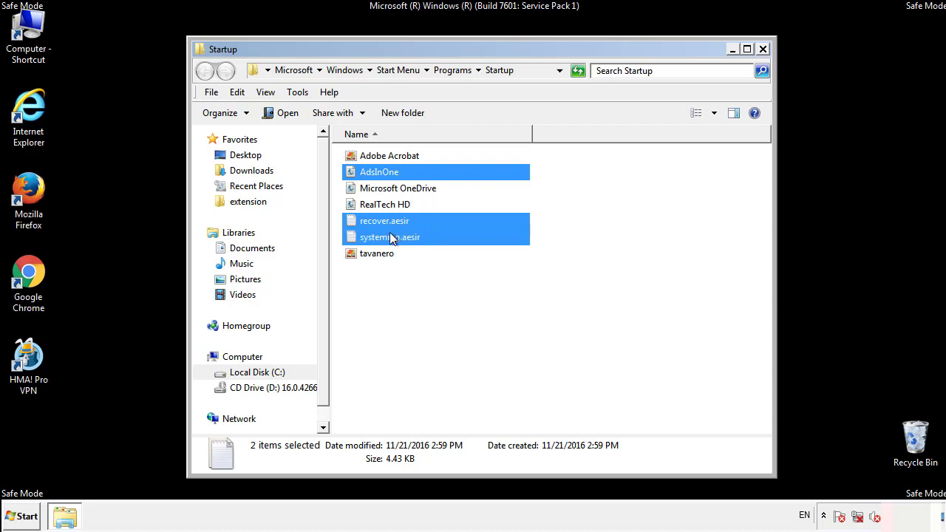
ctrl+click(375, 254)
right_click(374, 255)
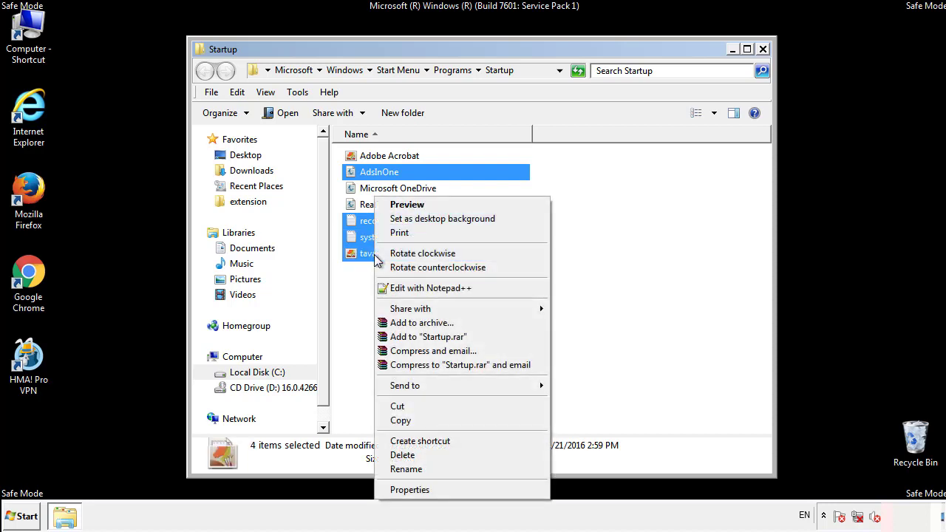
click(402, 454)
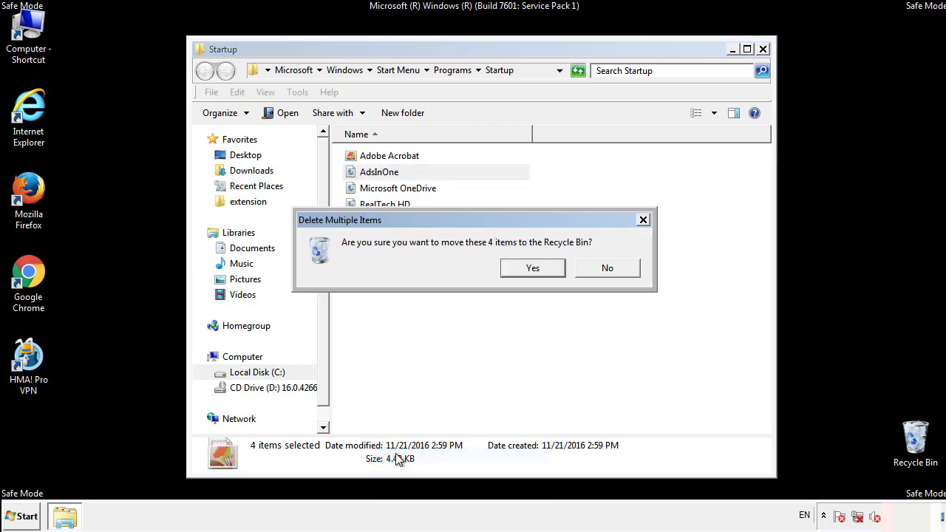
click(524, 269)
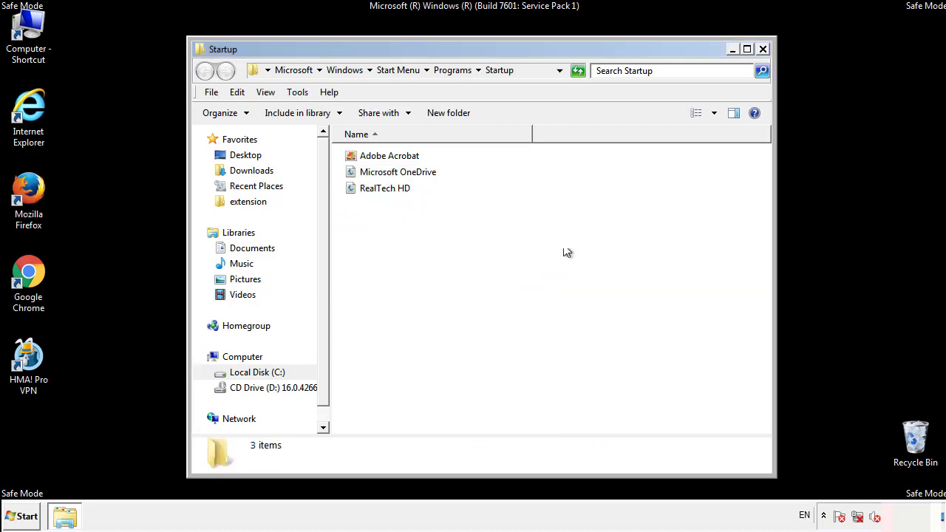
click(765, 54)
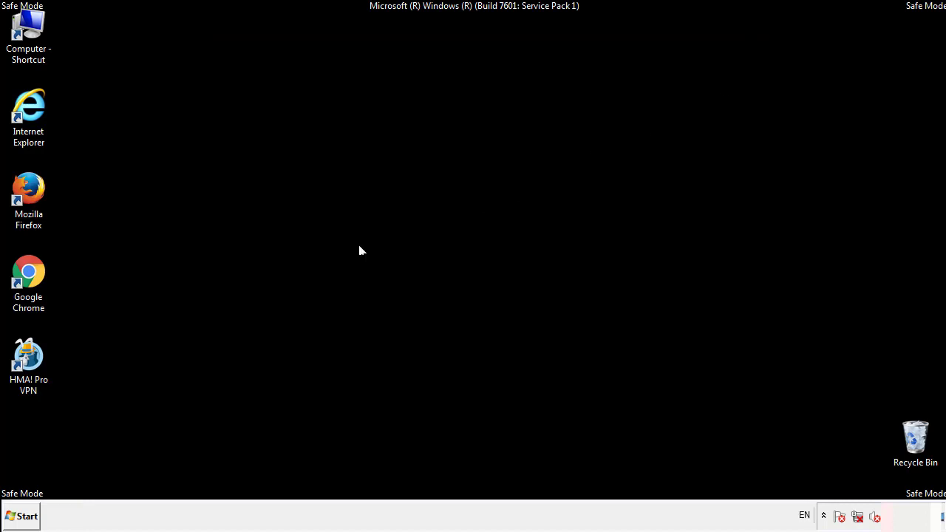
Launch Registry Editor with regedit
click(22, 521)
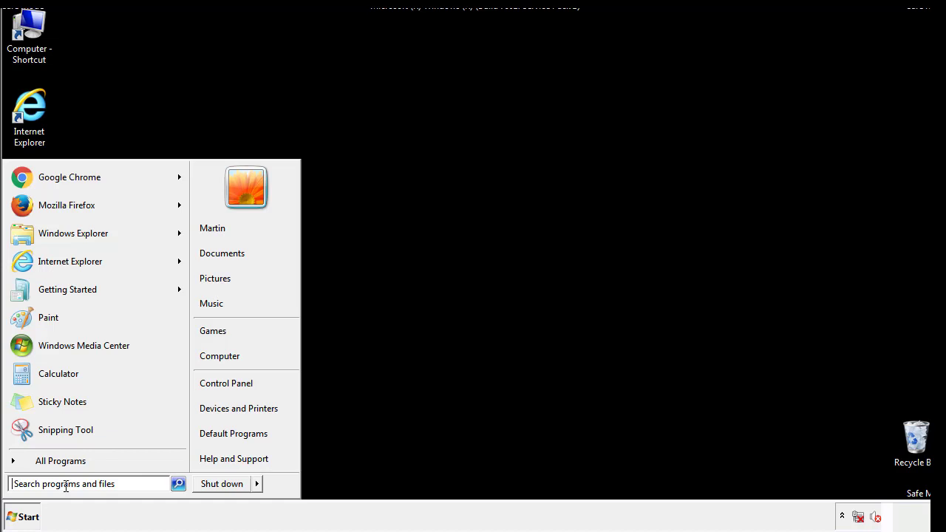
text(reged)
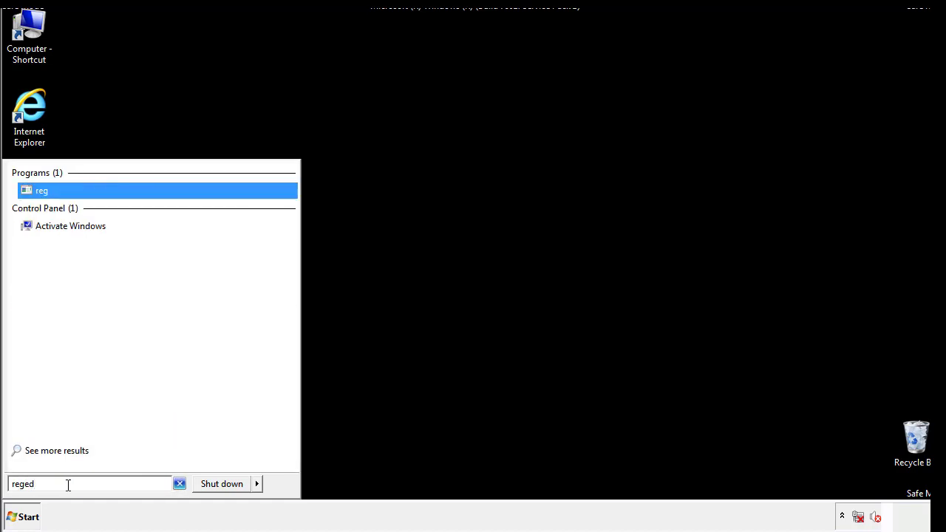
text(it)
key(Return)
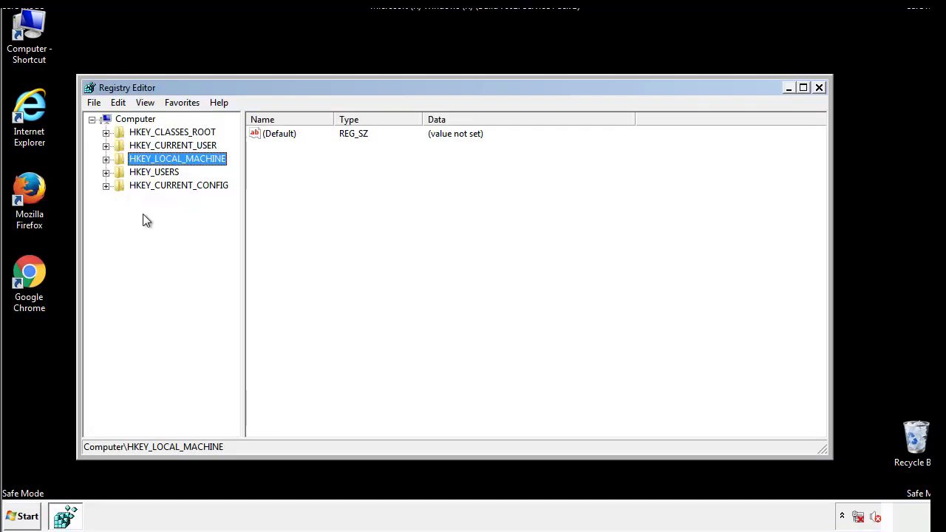
Expand HKEY_LOCAL_MACHINE\SOFTWARE\Microsoft\Windows\CurrentVersion to reveal the Run key
click(106, 159)
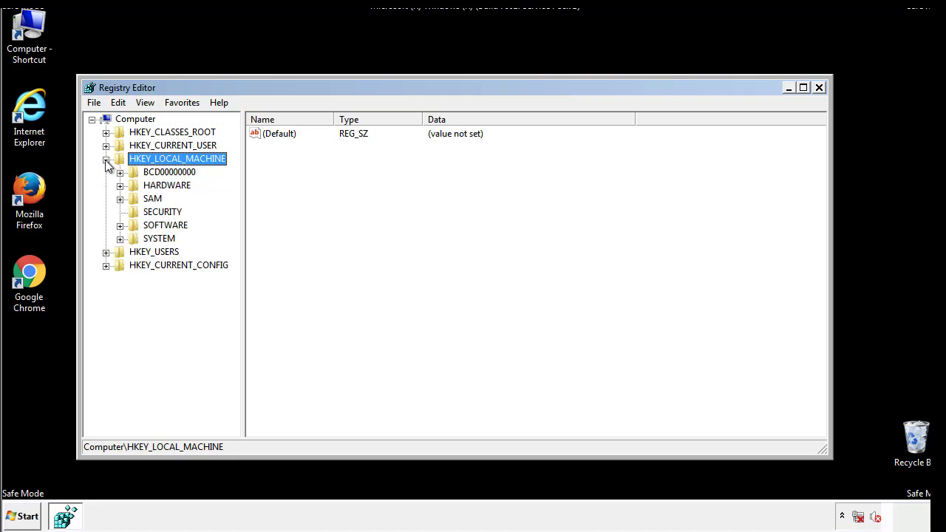
click(120, 226)
scroll(234, 229, down, 1)
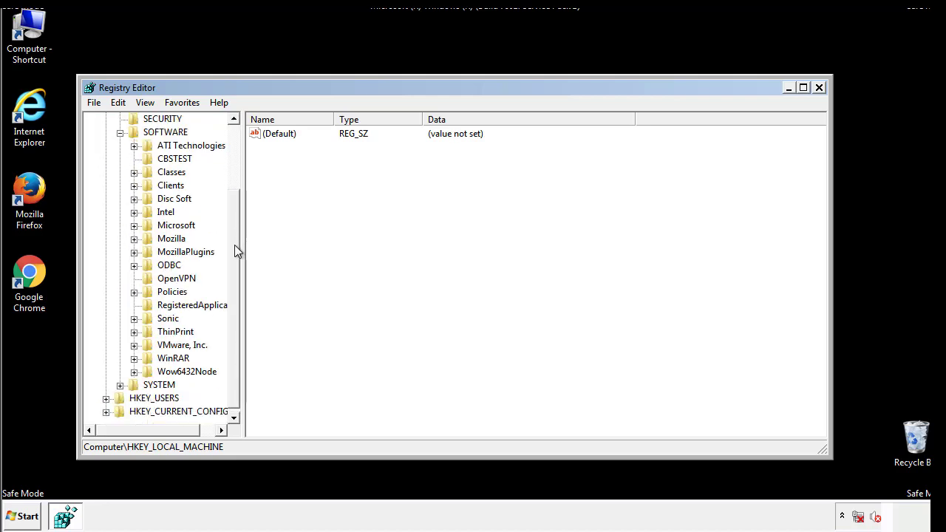
click(134, 225)
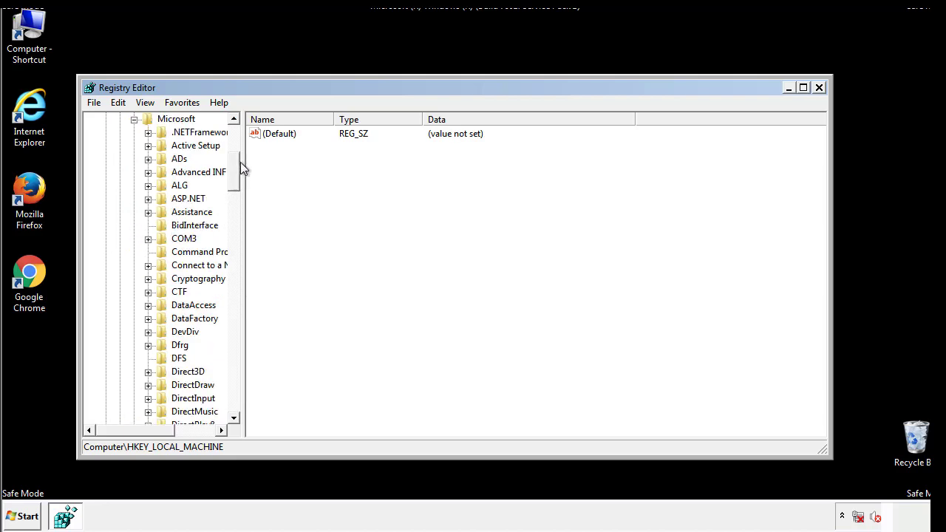
drag(233, 181, 232, 378)
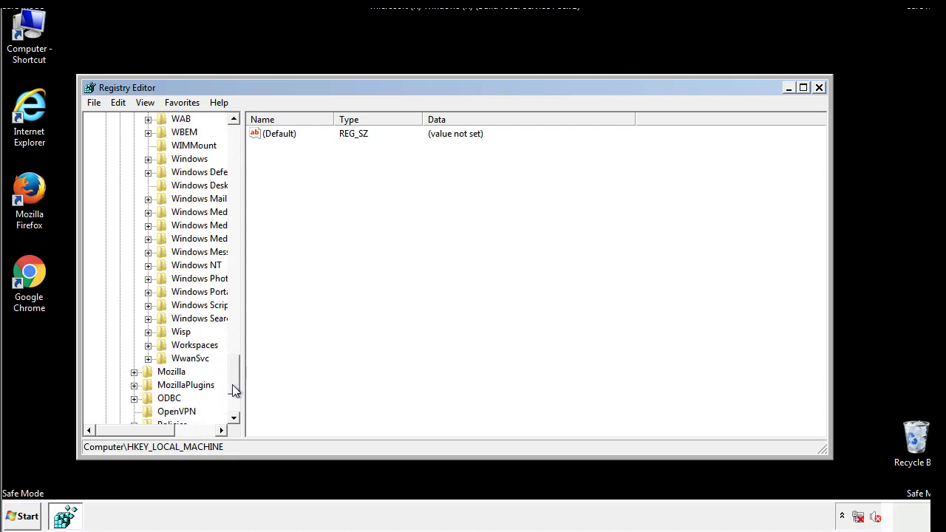
click(148, 225)
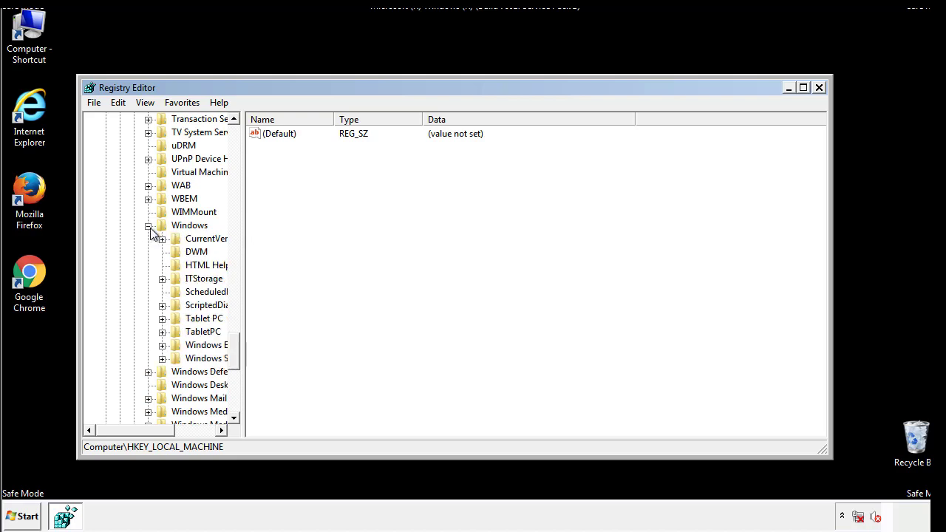
drag(132, 431, 151, 431)
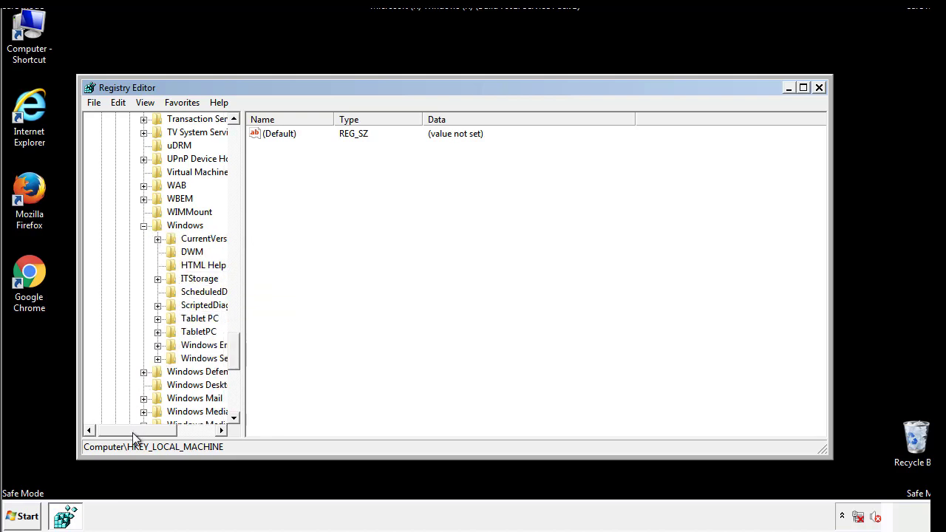
click(122, 239)
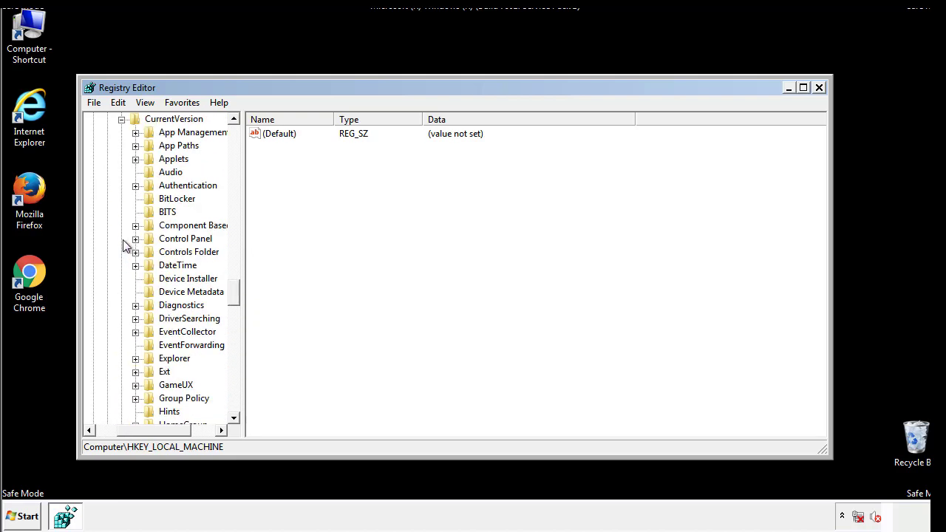
drag(240, 292, 234, 342)
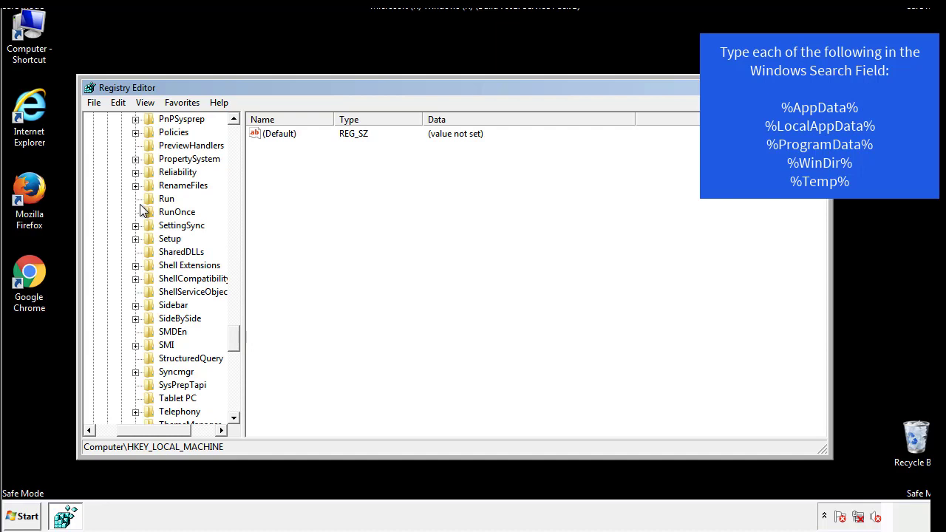
Delete the tappi.loc value from the HKLM CurrentVersion Run key
click(158, 199)
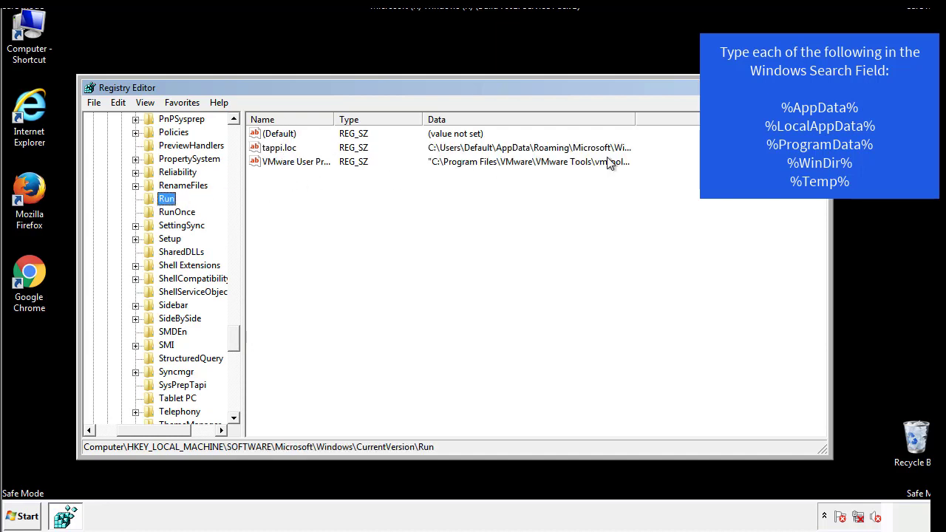
click(281, 152)
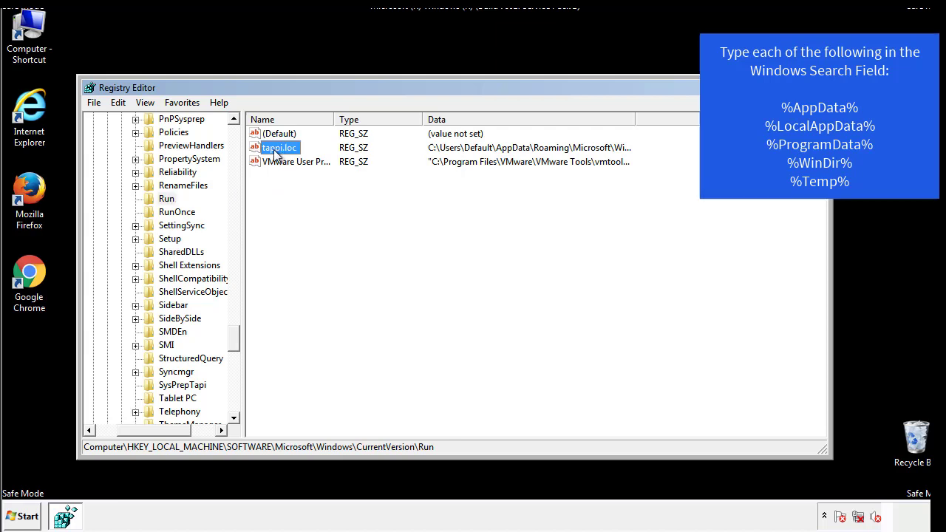
right_click(274, 149)
click(296, 192)
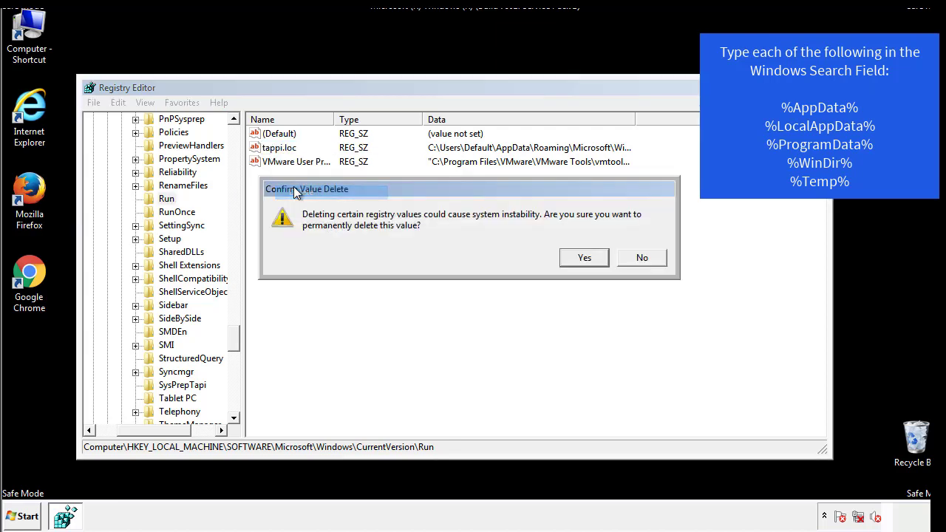
click(576, 261)
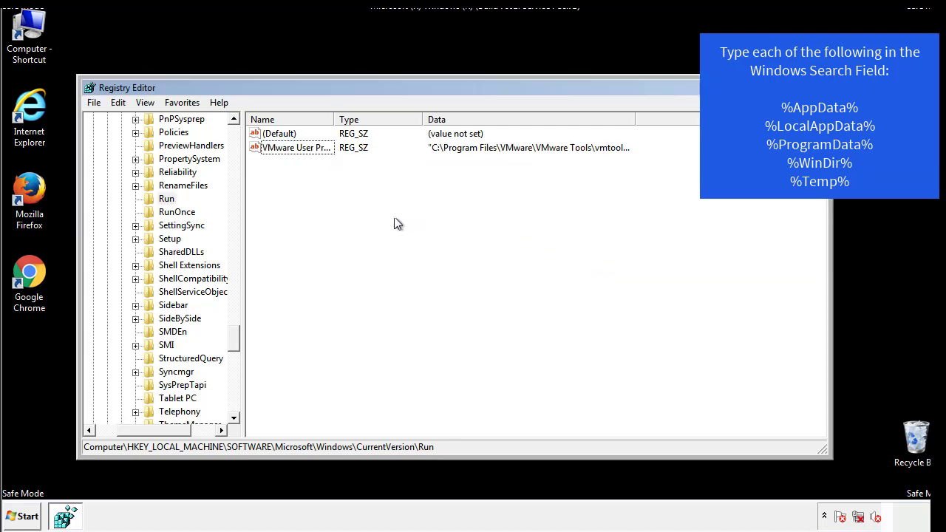
drag(232, 333, 235, 405)
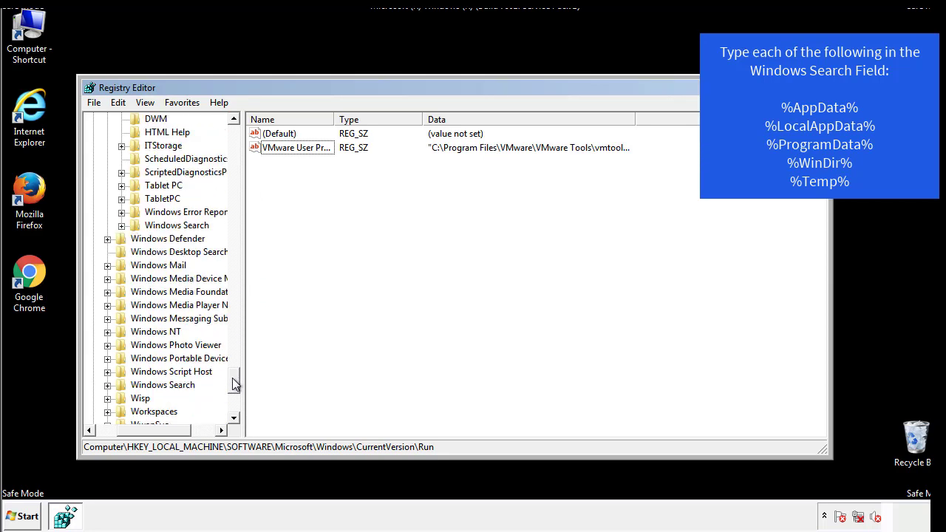
drag(146, 437, 114, 440)
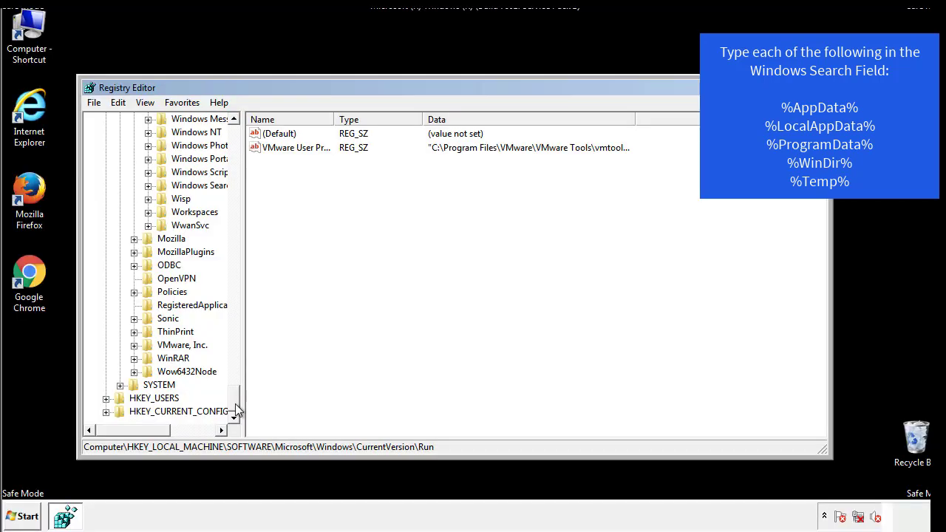
drag(235, 406, 241, 141)
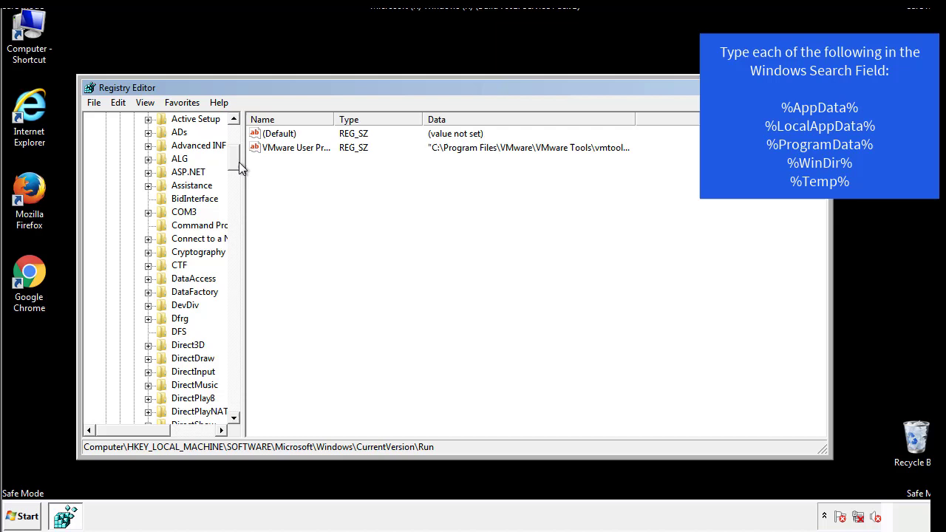
Collapse HKLM and expand HKEY_CURRENT_USER\Software\Microsoft\Windows\CurrentVersion
click(106, 159)
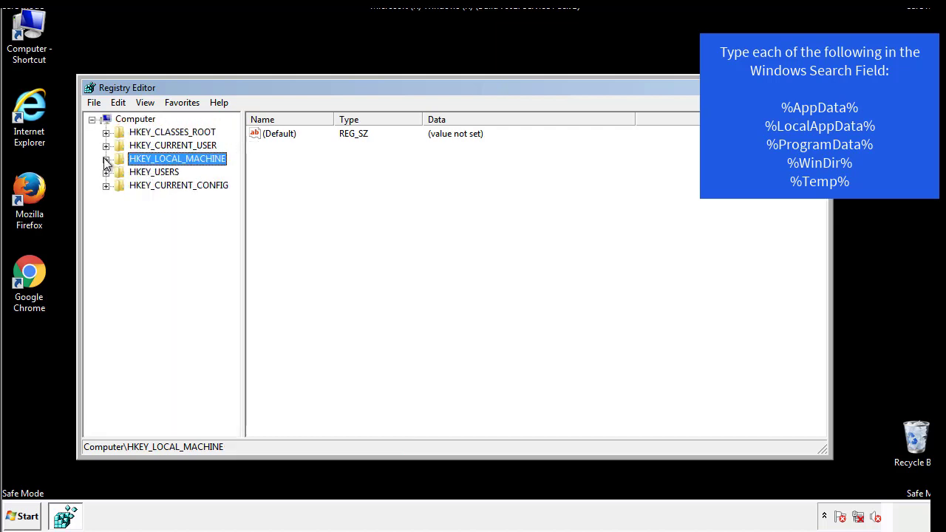
click(106, 146)
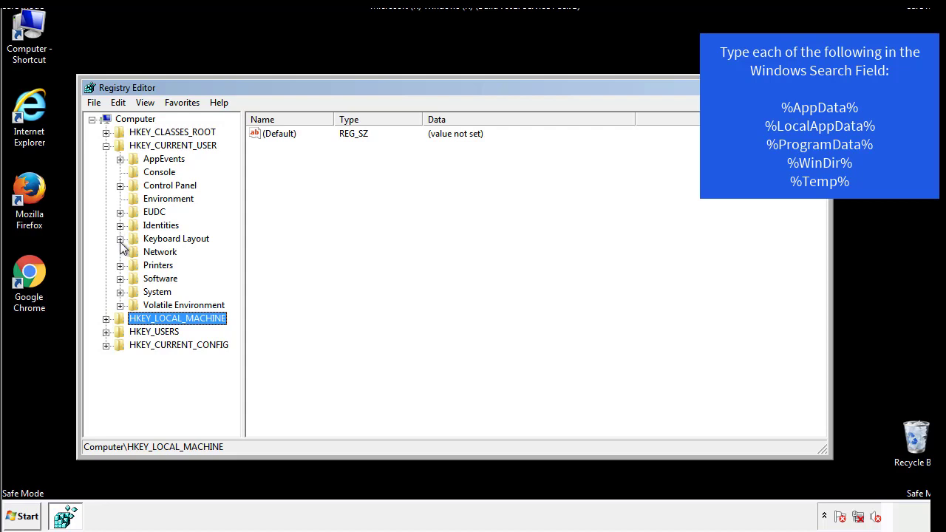
click(119, 278)
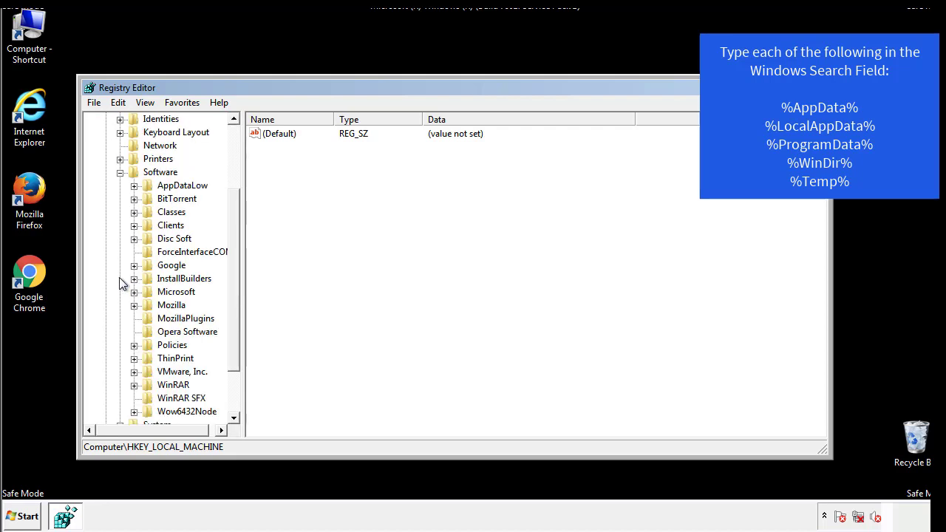
drag(232, 268, 232, 281)
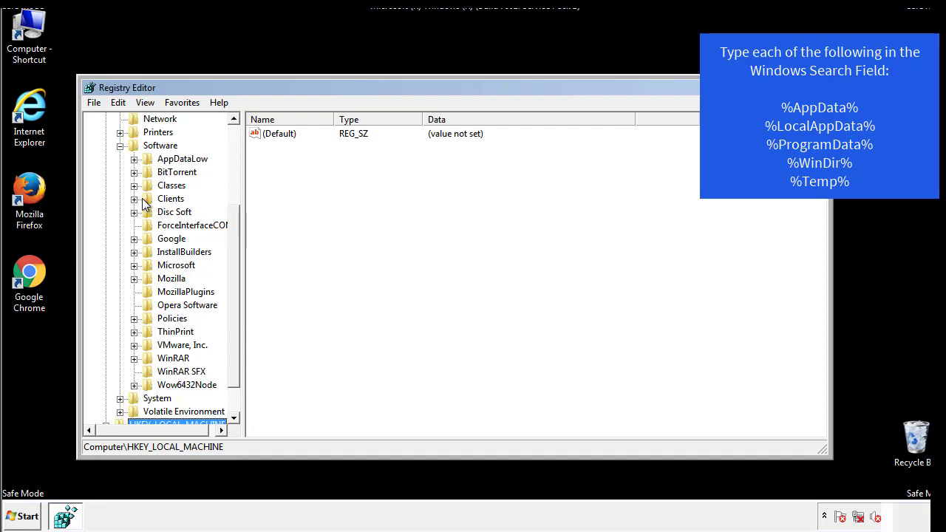
click(134, 265)
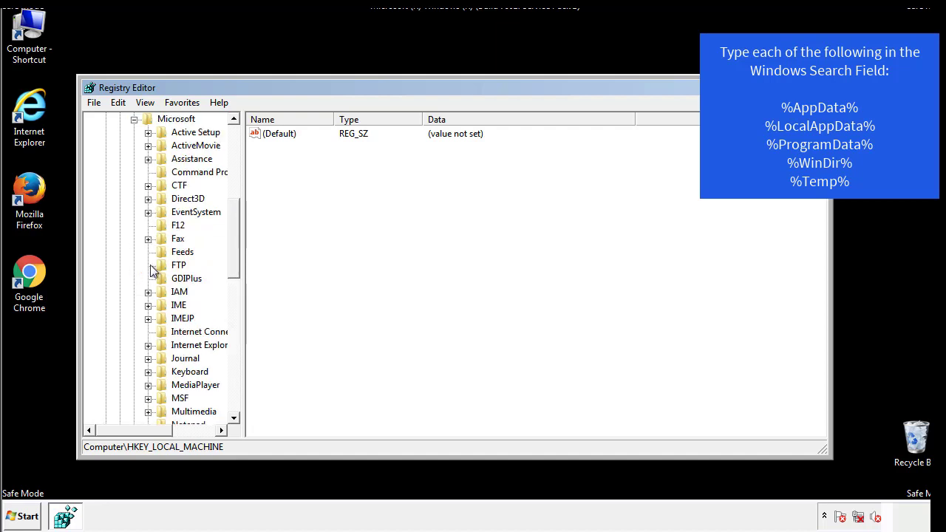
drag(234, 221, 232, 308)
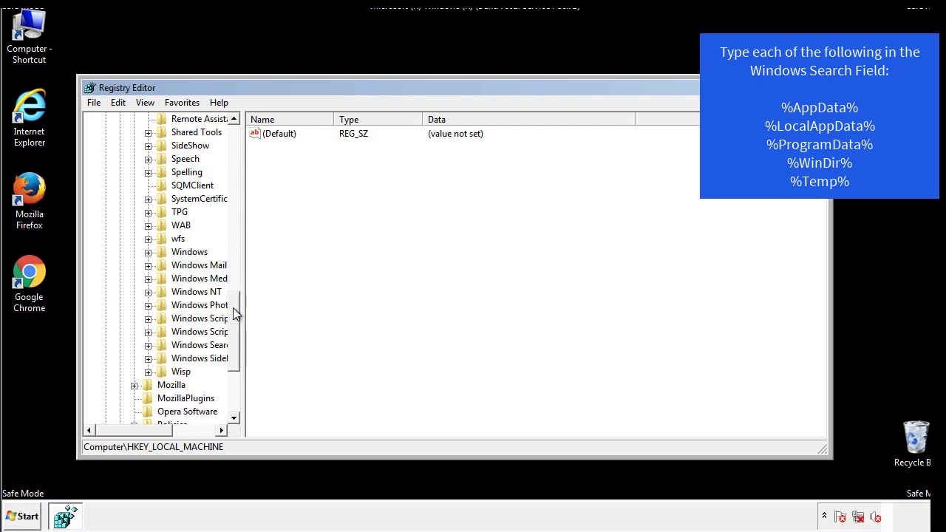
click(148, 252)
click(164, 268)
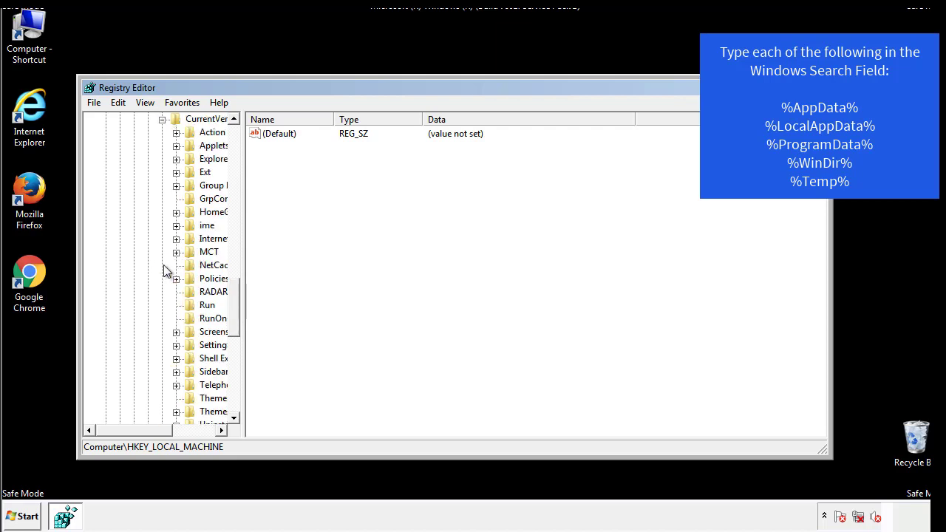
drag(144, 430, 166, 430)
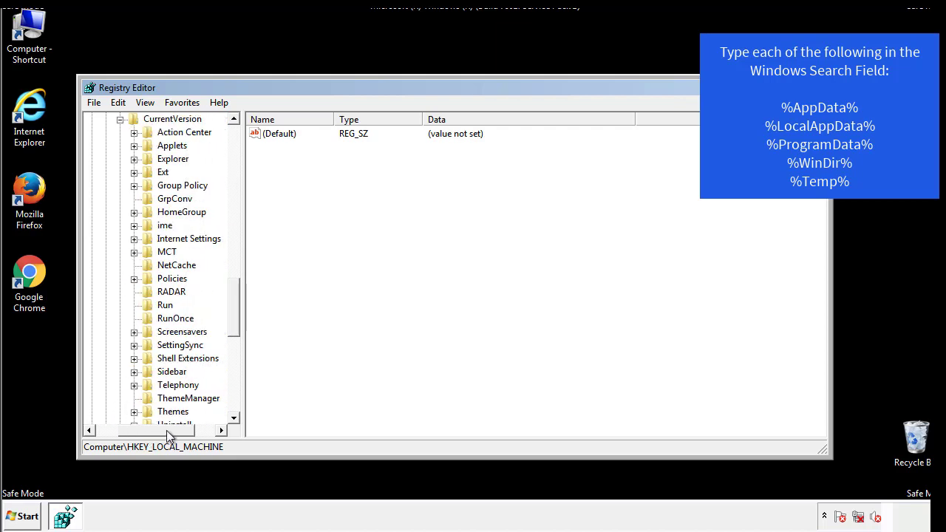
Inspect the current user's Run key, finding only a DAEMON Tools entry, then collapse Windows
click(164, 305)
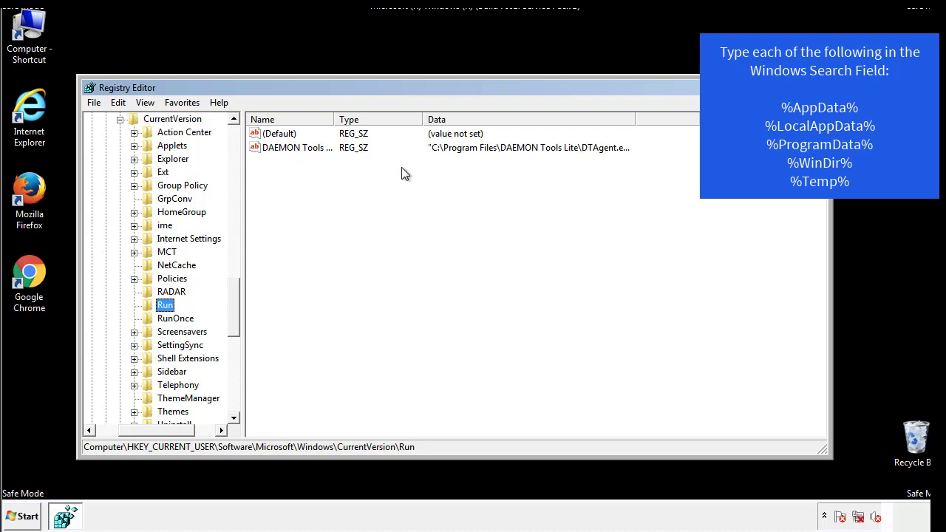
click(433, 176)
drag(157, 428, 139, 430)
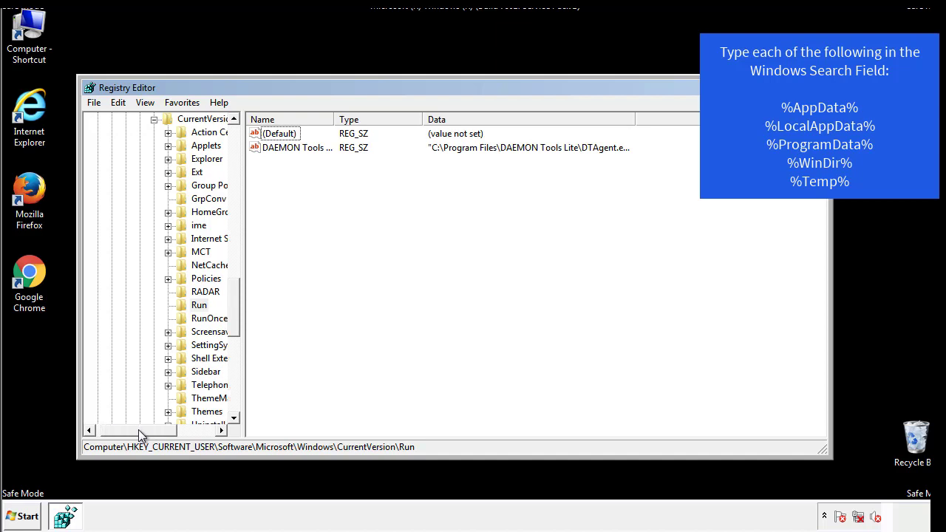
drag(235, 321, 233, 309)
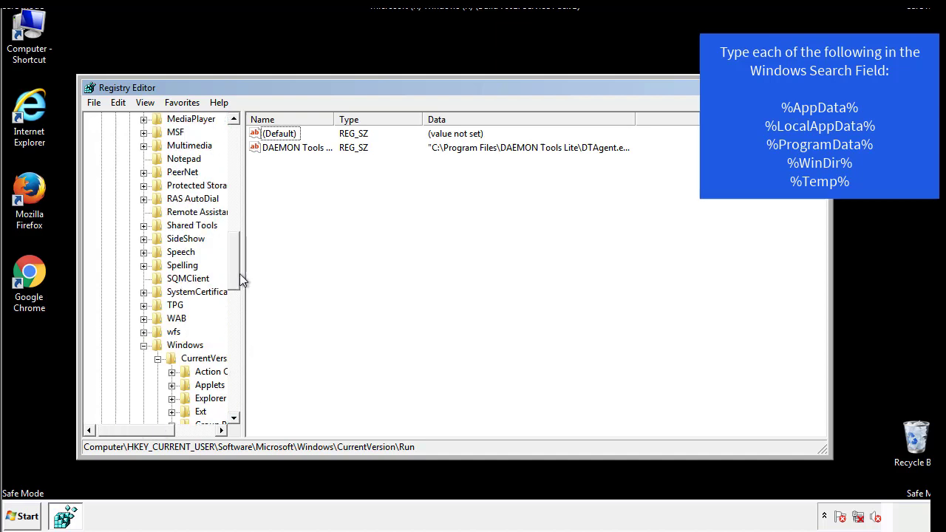
click(143, 345)
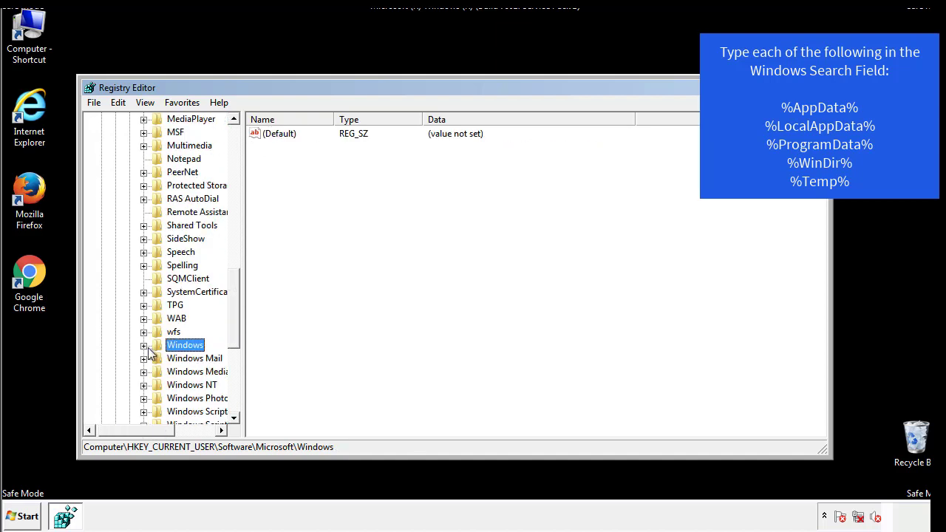
drag(237, 328, 238, 182)
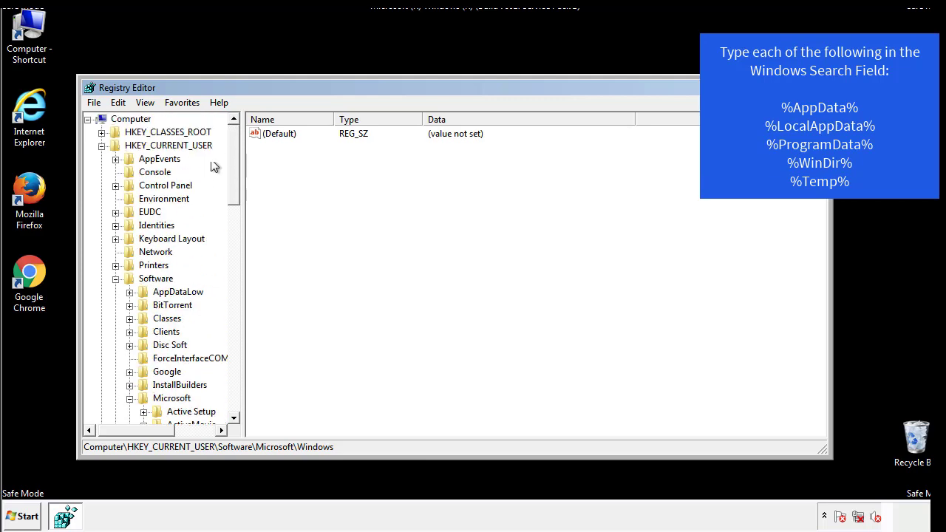
Search the registry for %temp%, landing on the Temporary Files key
click(118, 103)
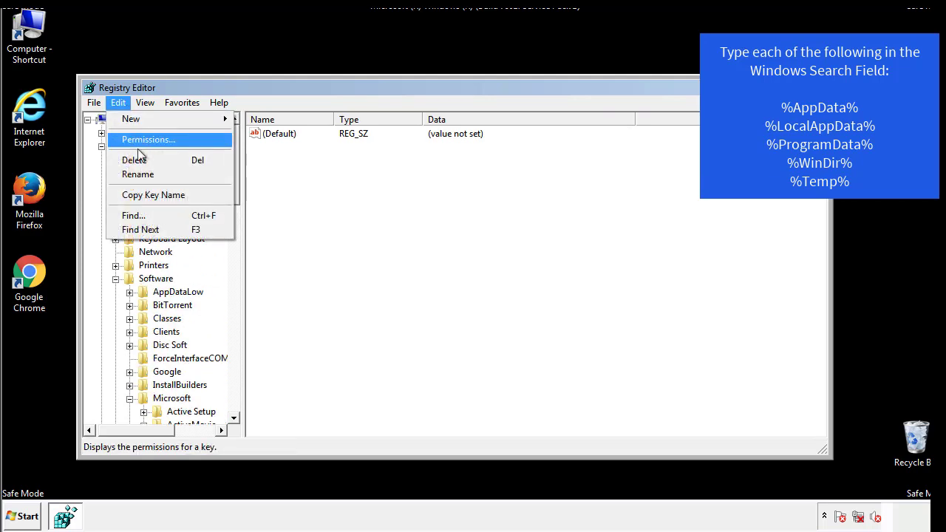
click(133, 215)
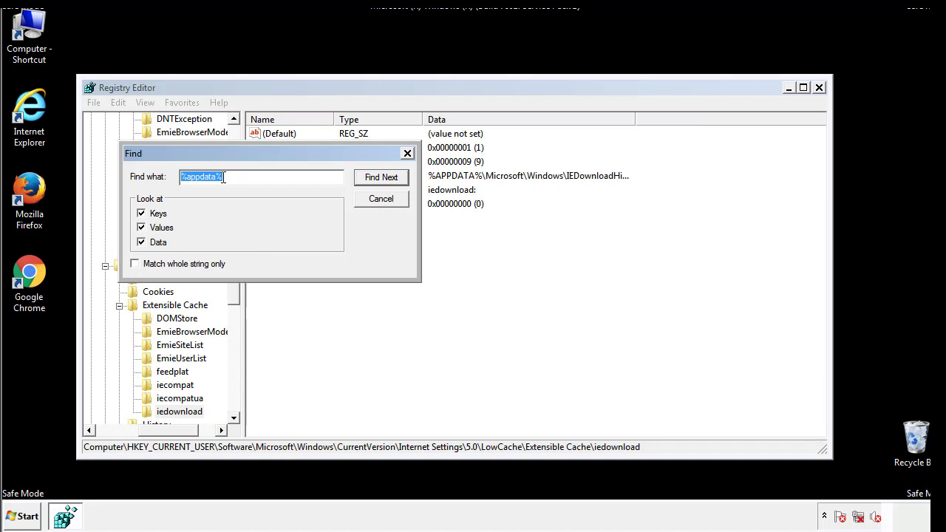
text(%t)
text(emp%)
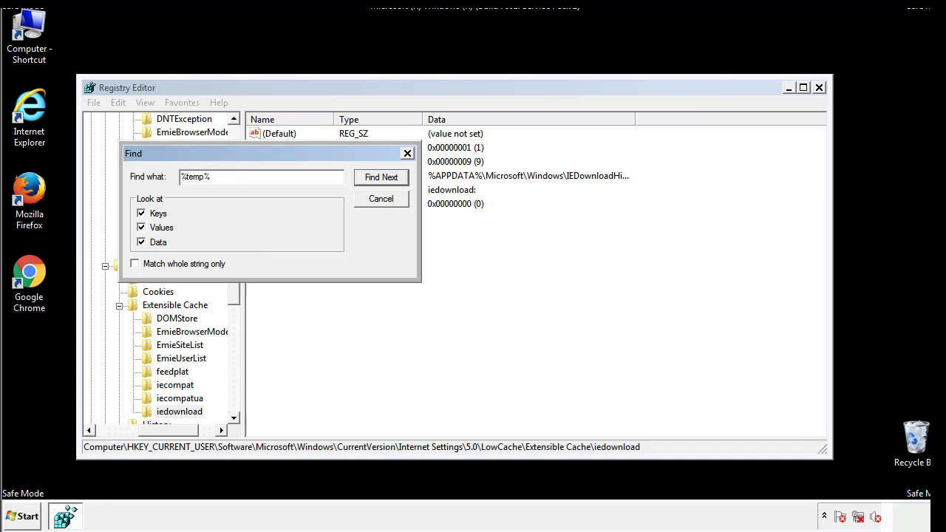
key(Return)
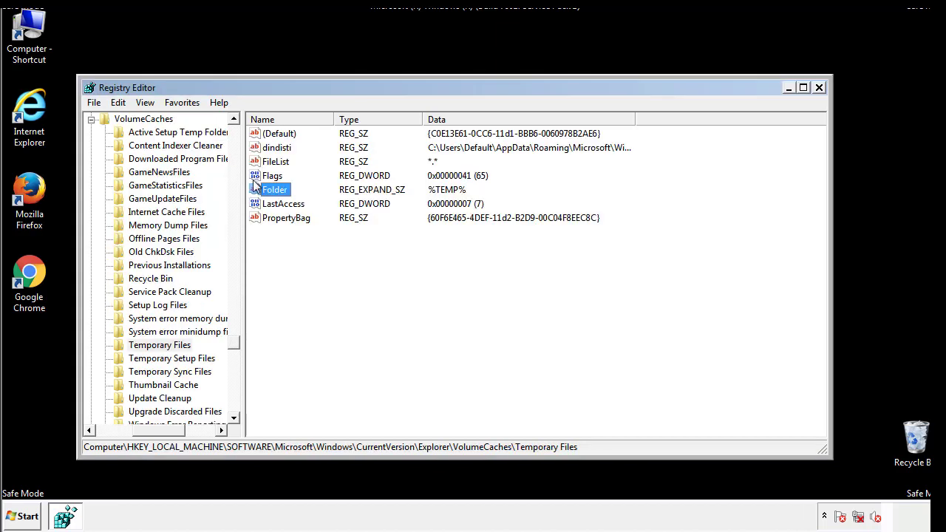
Delete all values, including dindisti and Folder, from the Temporary Files key
click(388, 258)
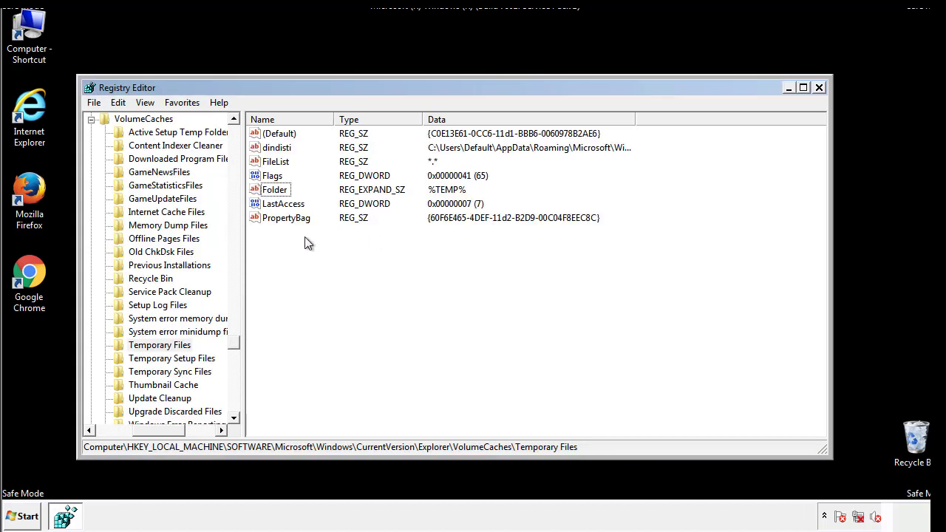
mouse_move(303, 236)
mouse_down()
mouse_move(281, 216)
mouse_move(271, 133)
mouse_up()
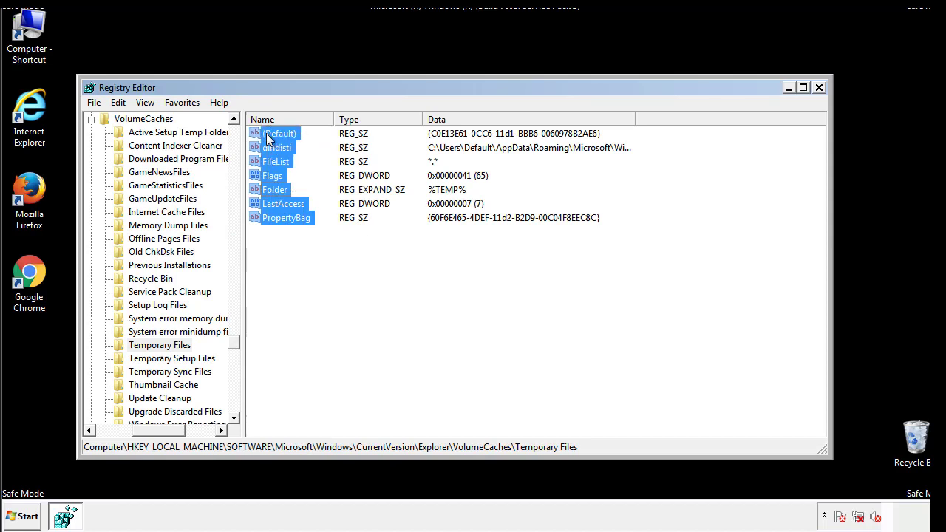
right_click(270, 139)
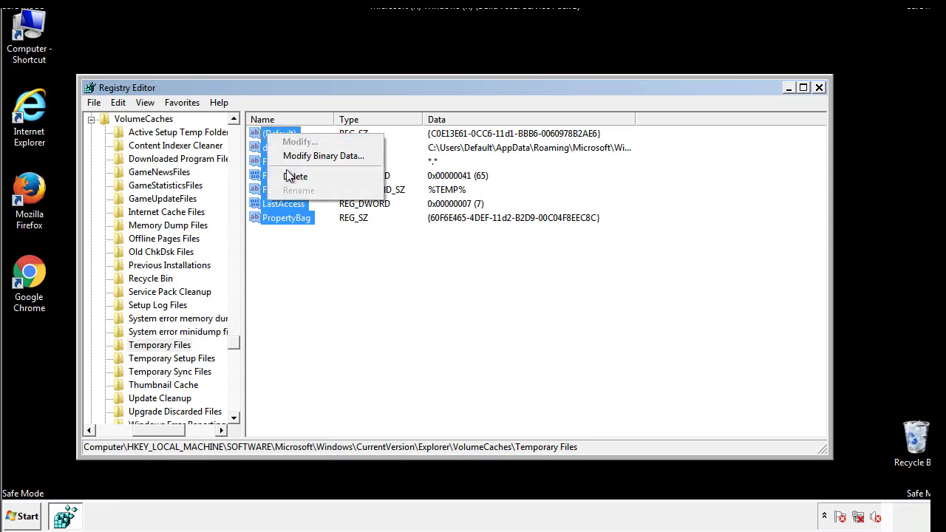
click(288, 178)
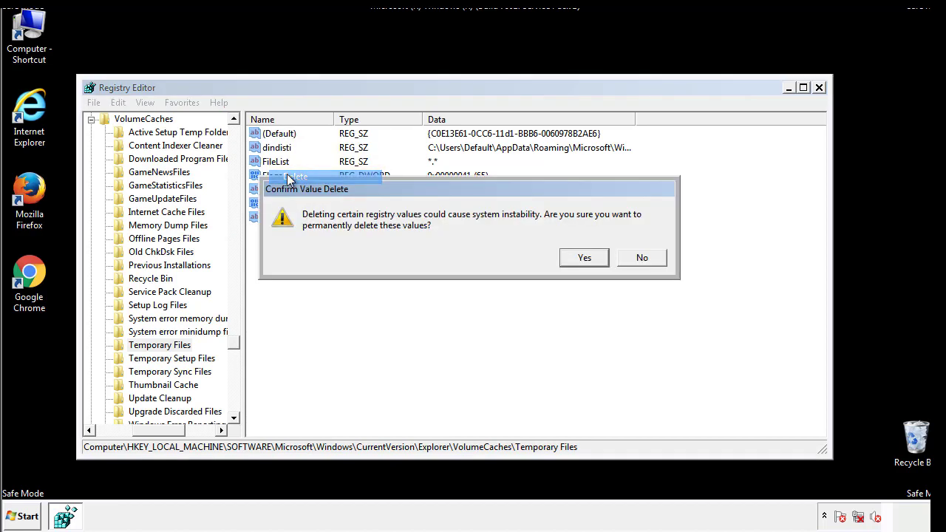
click(602, 256)
click(330, 181)
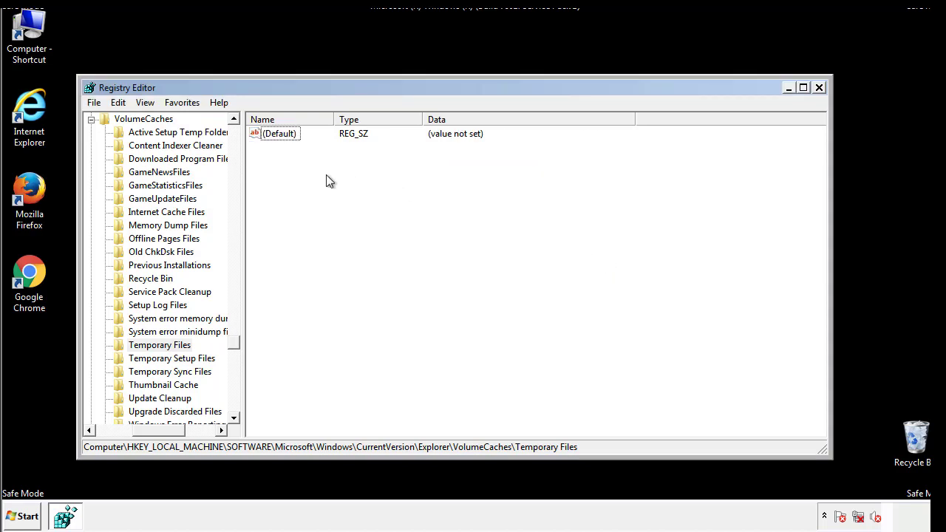
Close Registry Editor and launch System Configuration by searching 'msconfig' from the Start menu
click(820, 88)
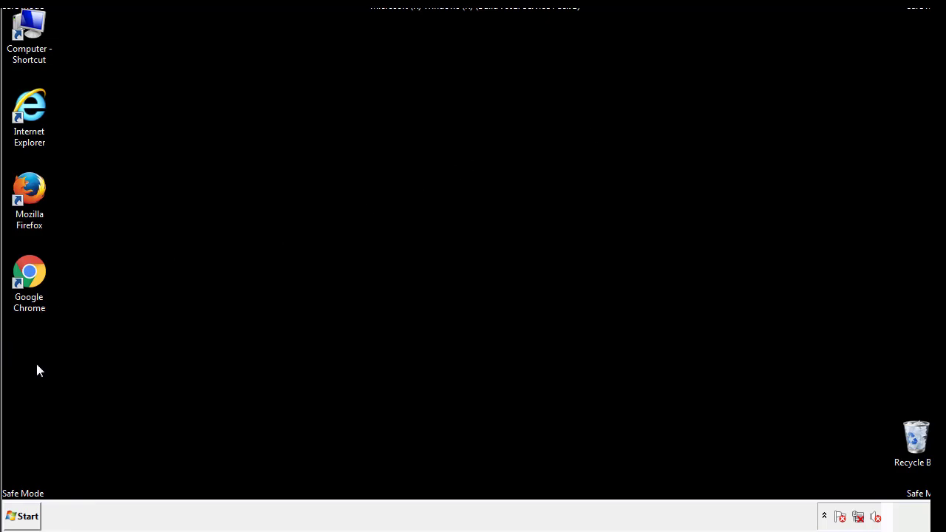
click(22, 517)
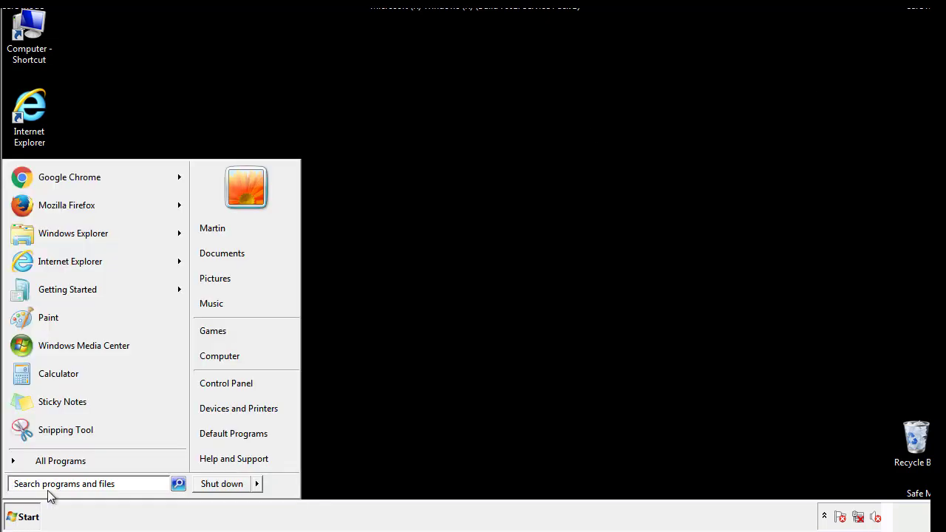
text(mscon)
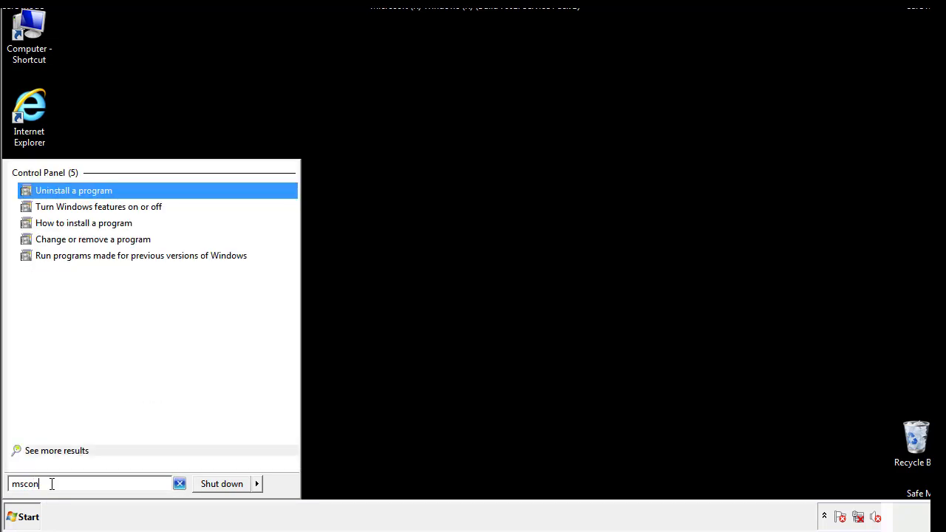
text(fig)
key(BackSpace)
key(BackSpace)
text(ig)
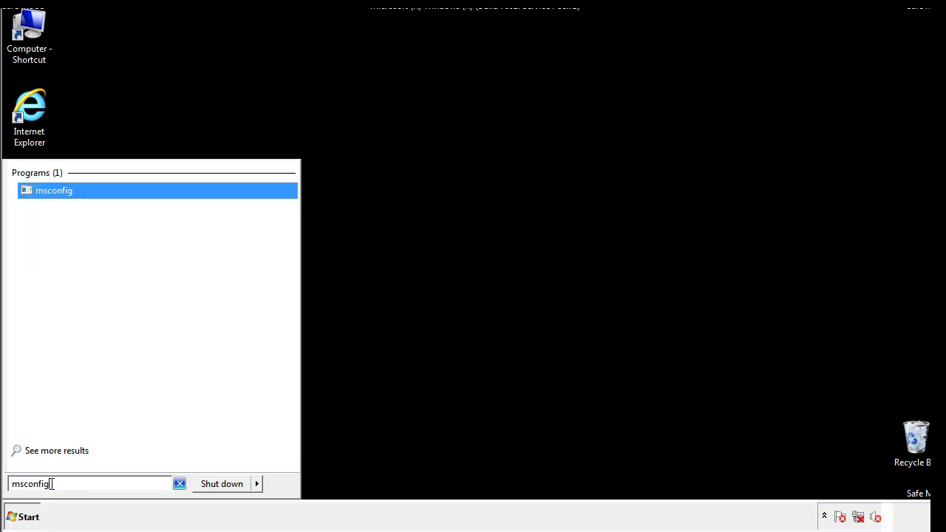
key(Return)
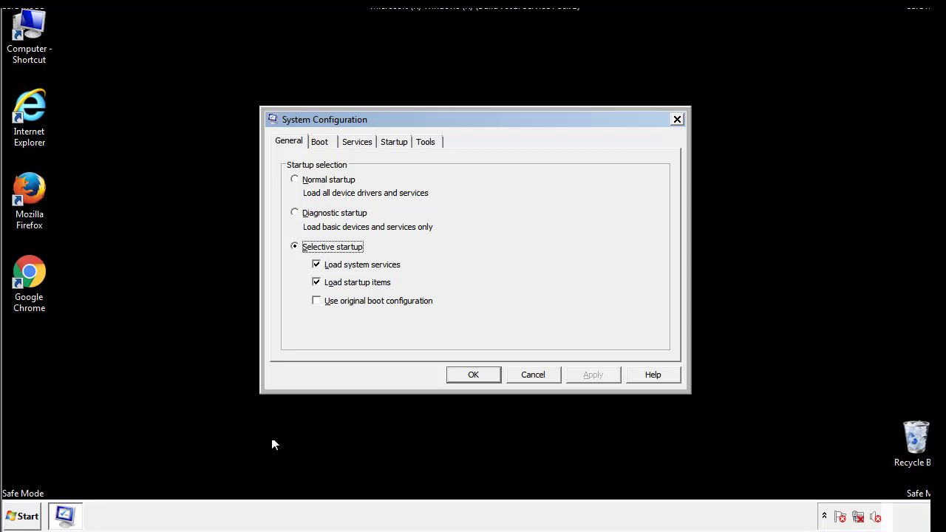
Turn off Safe boot on the Boot tab, apply it, and restart to leave Safe Mode
click(321, 141)
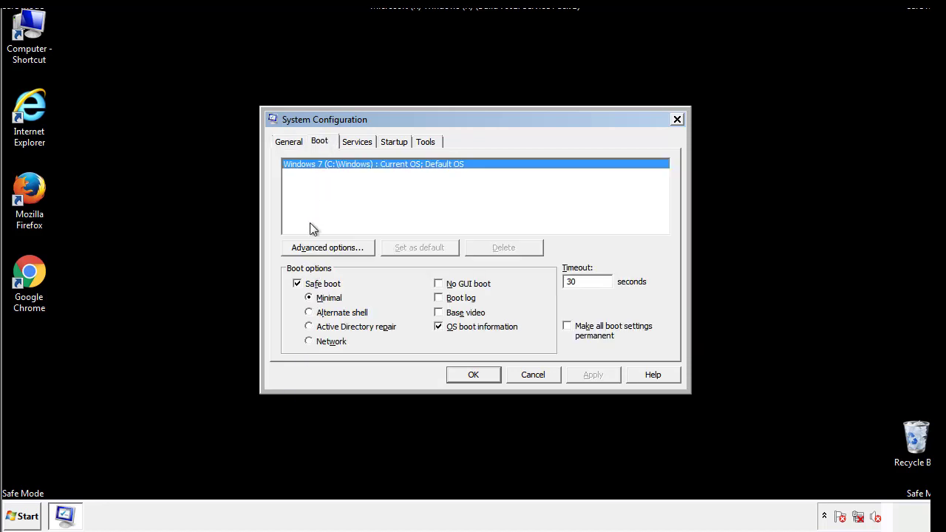
click(299, 285)
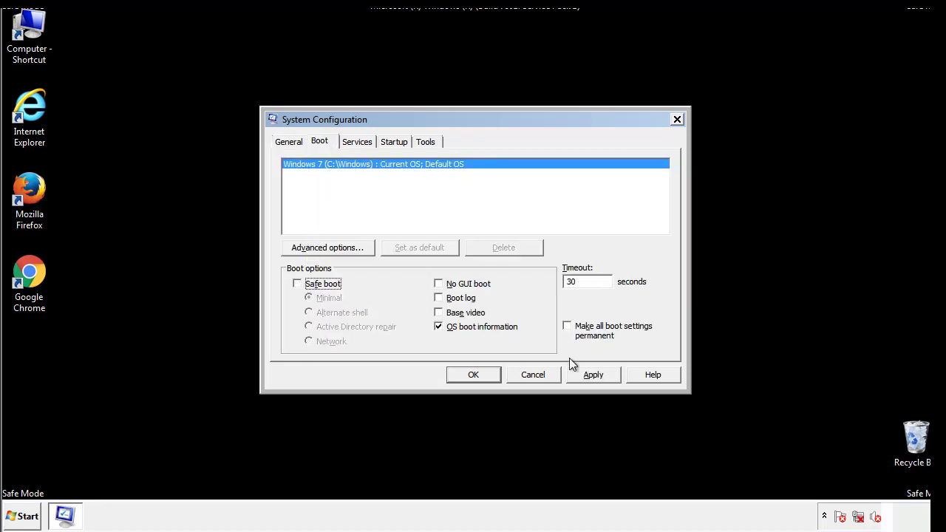
click(595, 374)
click(471, 374)
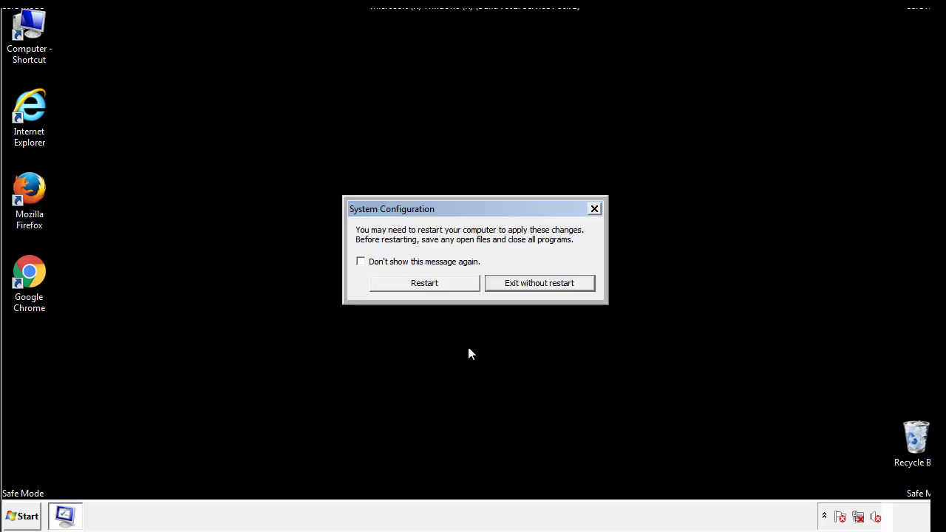
click(437, 287)
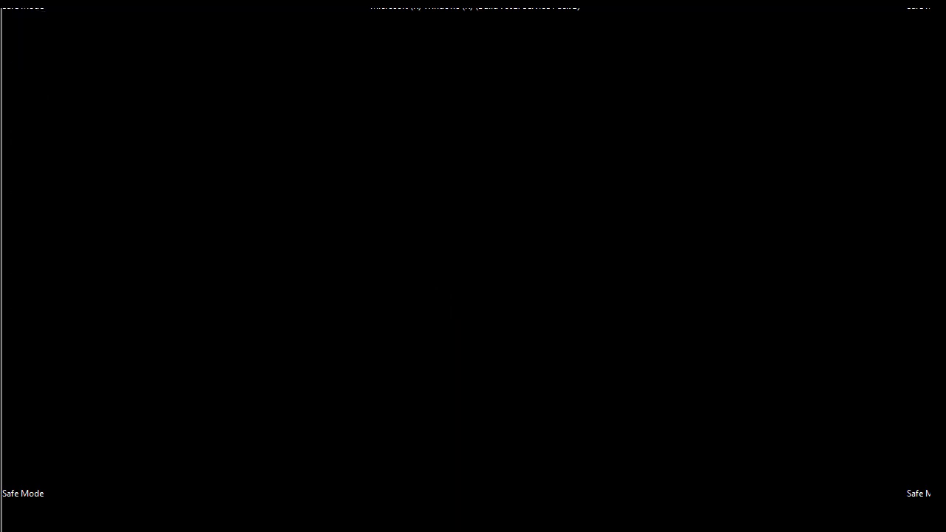